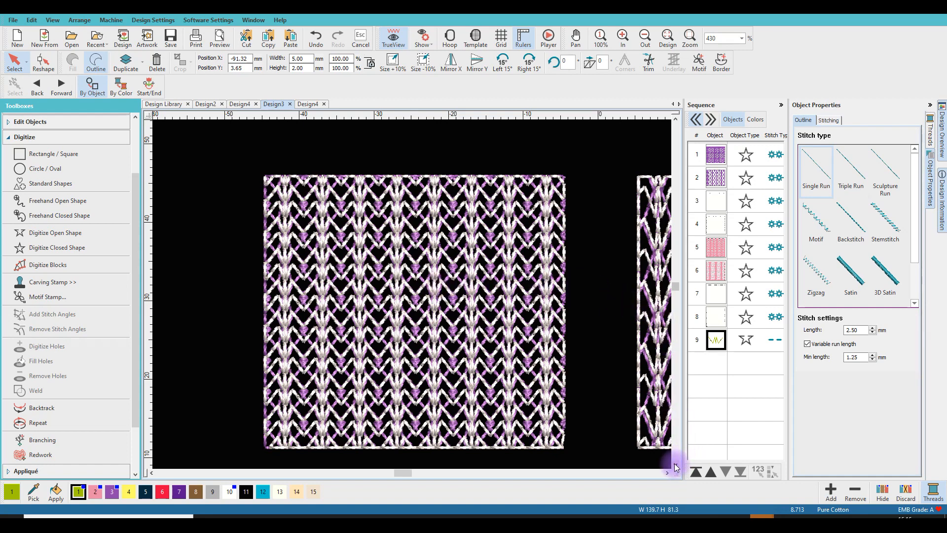
Step: Examine the layered two-color motif fill samples in the finished design
{"action": "scroll", "coordinate": [675, 467], "scroll_direction": "down", "scroll_amount": 5}
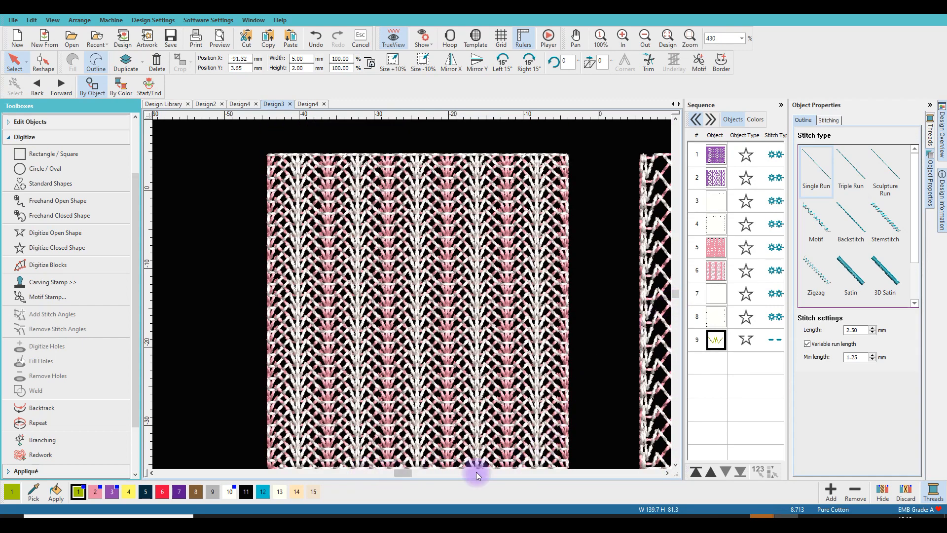
{"action": "left_click", "coordinate": [666, 472]}
{"action": "left_click", "coordinate": [665, 472]}
{"action": "left_click", "coordinate": [666, 472]}
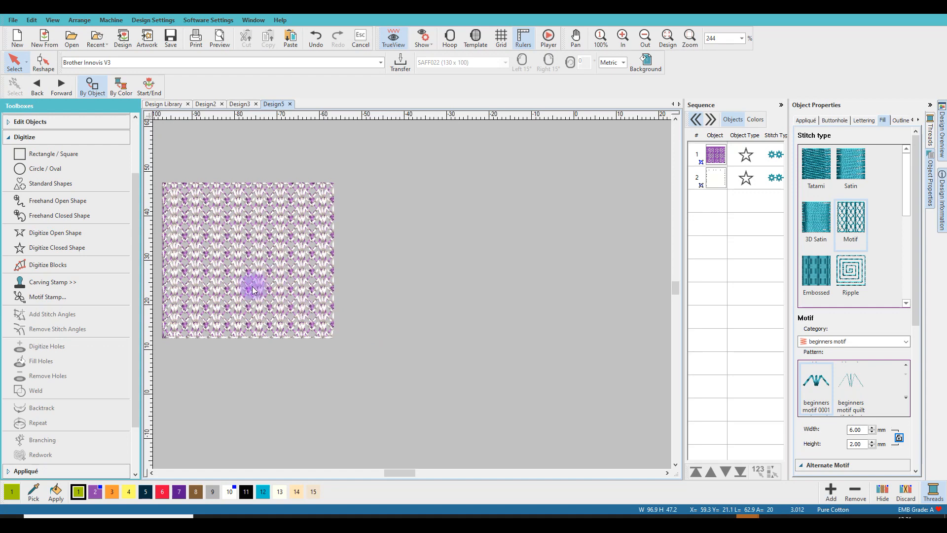
Step: Start a filled rectangle with the Motif stitch type and open the pattern gallery of its main beginners motif
{"action": "scroll", "coordinate": [247, 244], "scroll_direction": "up", "scroll_amount": 1}
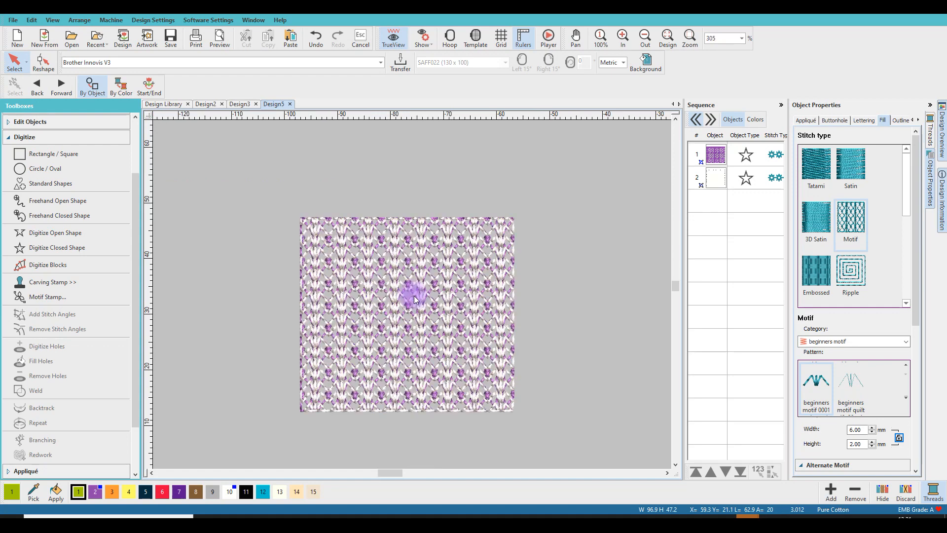
{"action": "left_click_drag", "start_coordinate": [391, 473], "coordinate": [398, 471]}
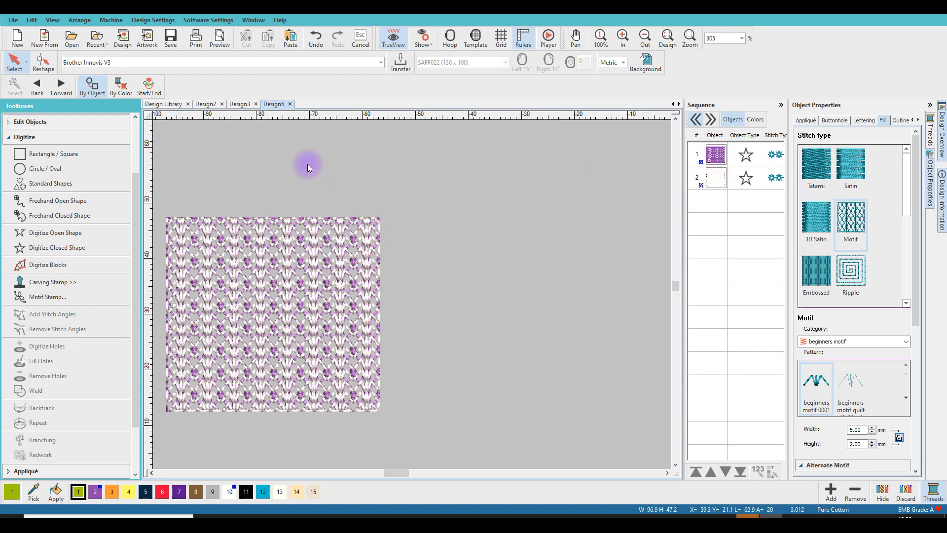
{"action": "left_click", "coordinate": [48, 155]}
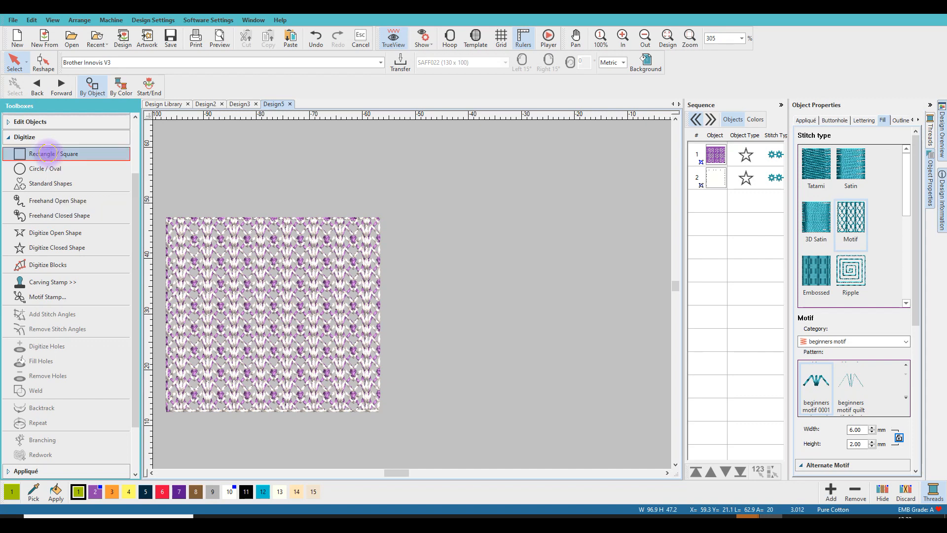
{"action": "left_click", "coordinate": [72, 63]}
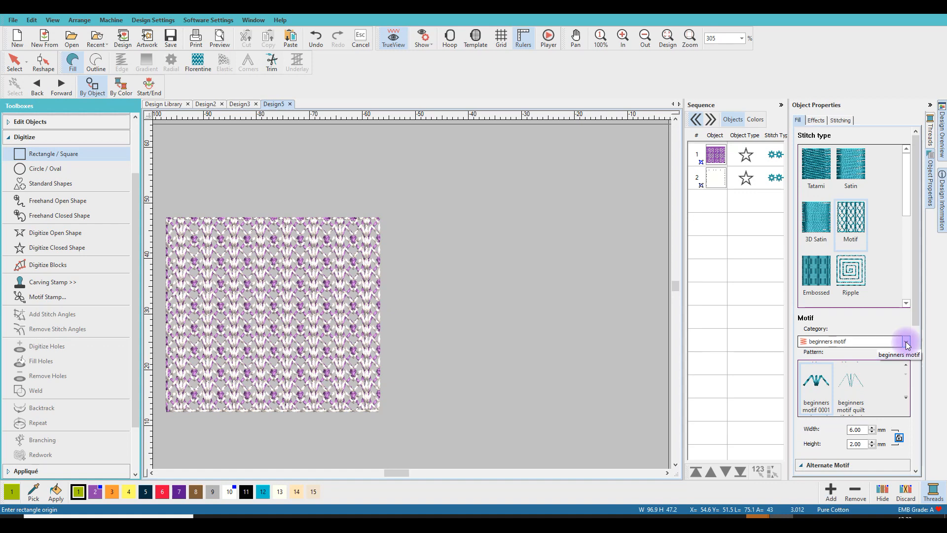
{"action": "left_click", "coordinate": [906, 398]}
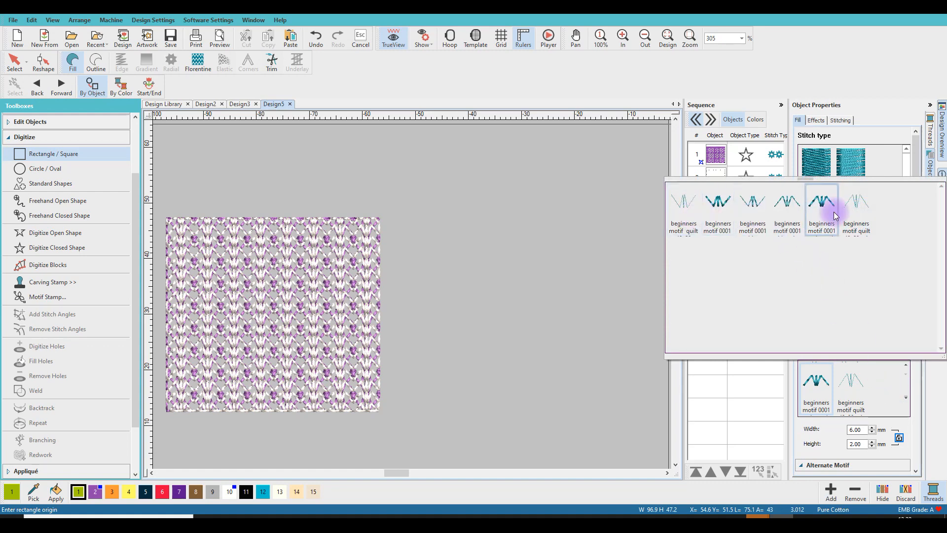
{"action": "left_click_drag", "start_coordinate": [803, 179], "coordinate": [718, 112]}
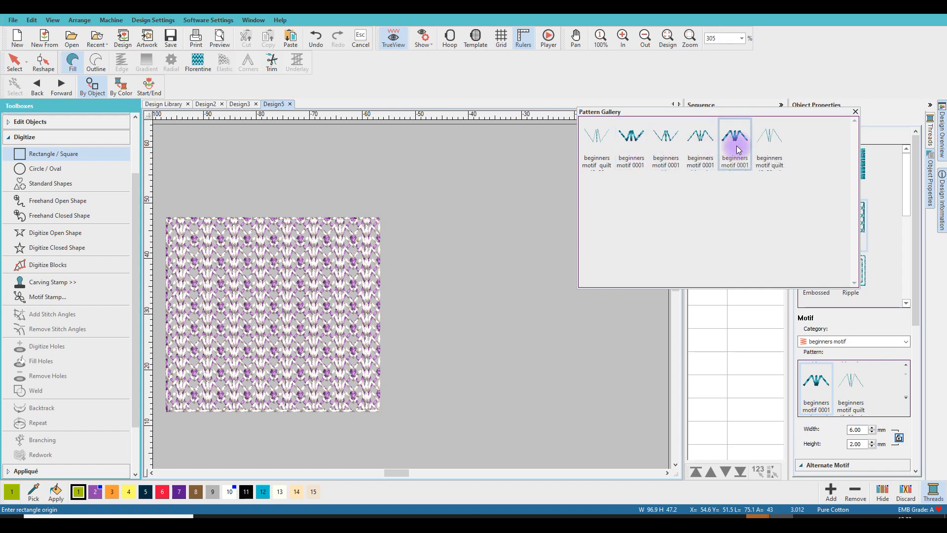
Step: Review the main motif's size and the alternate motif settings, and open the alternate motif's pattern gallery
{"action": "left_click_drag", "start_coordinate": [920, 327], "coordinate": [920, 363]}
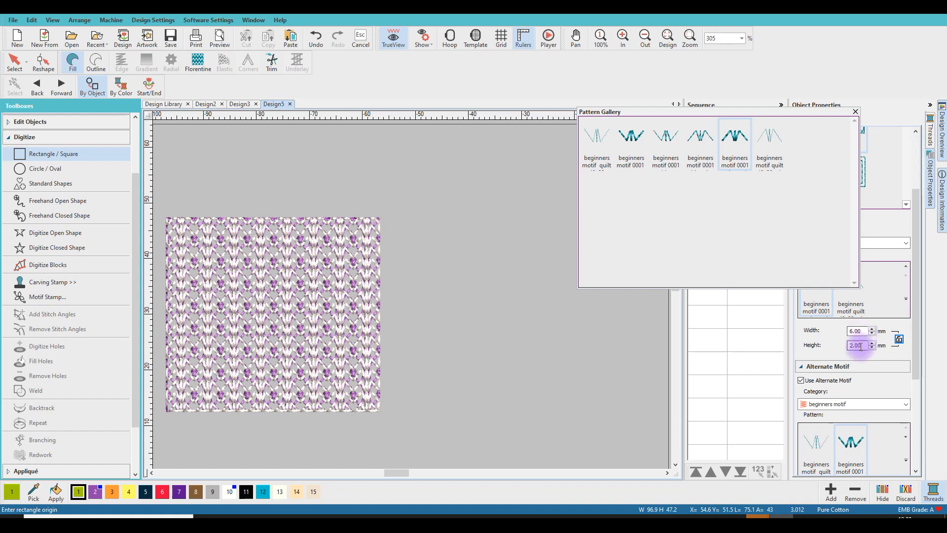
{"action": "left_click_drag", "start_coordinate": [917, 339], "coordinate": [916, 357]}
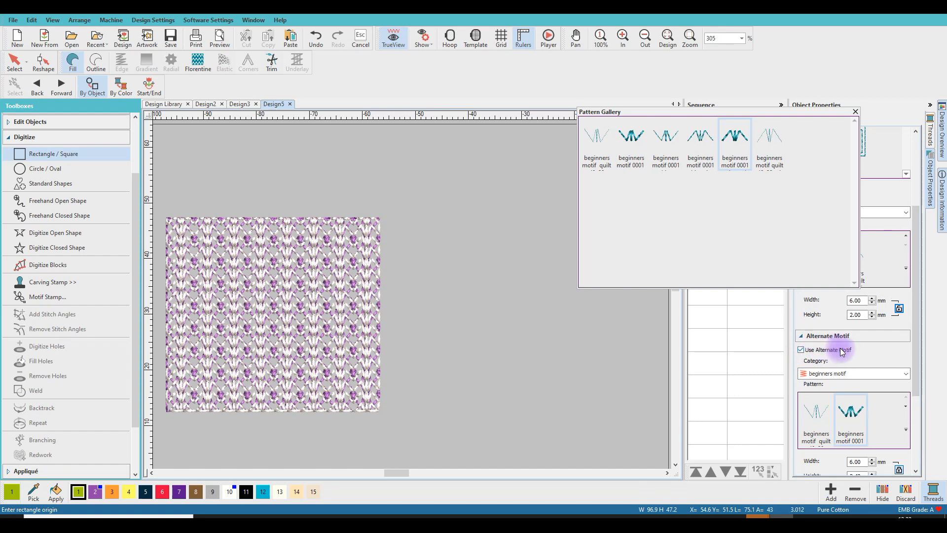
{"action": "left_click_drag", "start_coordinate": [915, 351], "coordinate": [916, 375]}
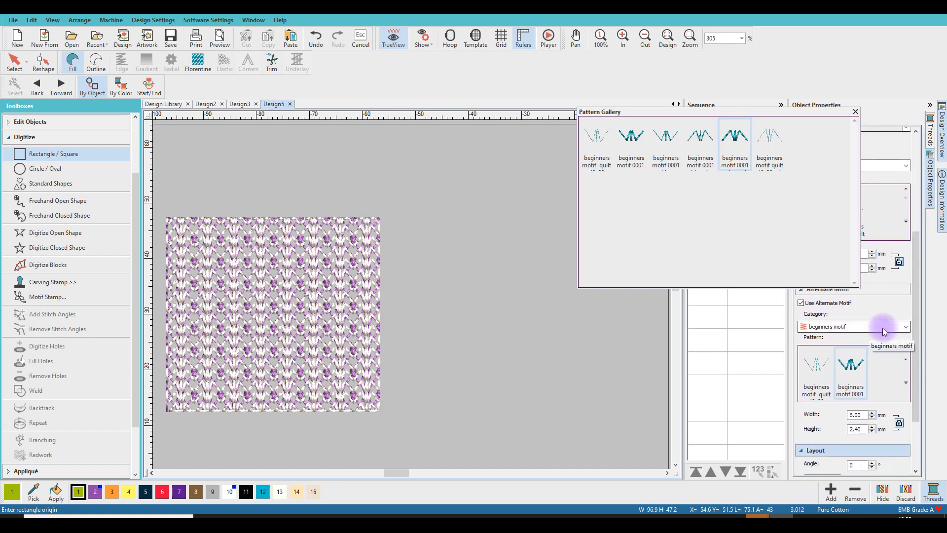
{"action": "left_click", "coordinate": [905, 382]}
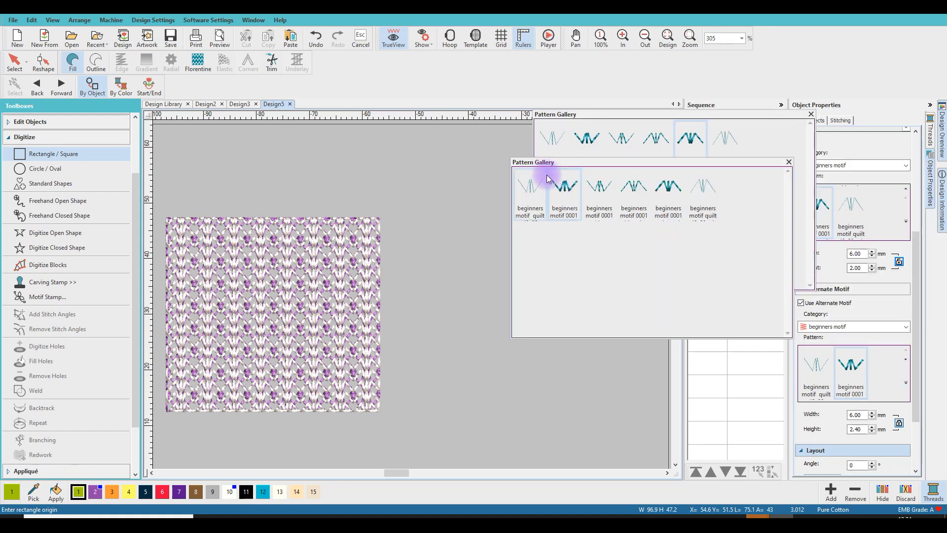
Step: Review the alternate motif's width and height and the row and column spacing, and close both pattern galleries
{"action": "left_click_drag", "start_coordinate": [916, 323], "coordinate": [915, 353]}
{"action": "double_click", "coordinate": [862, 356]}
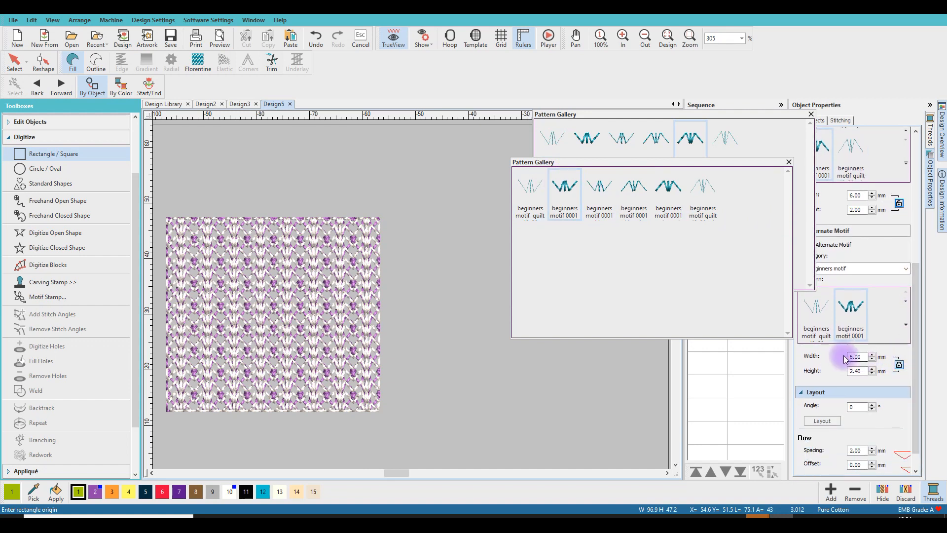
{"action": "double_click", "coordinate": [856, 371]}
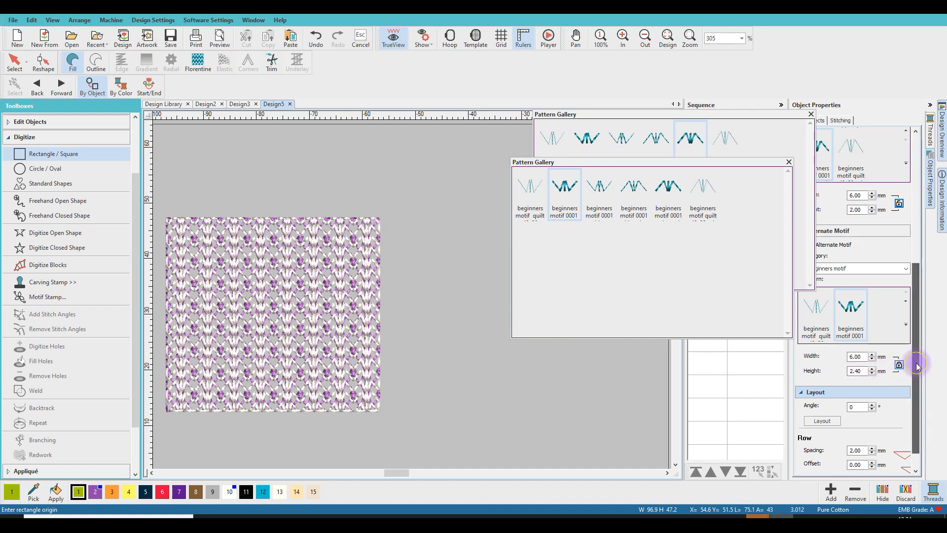
{"action": "left_click_drag", "start_coordinate": [915, 367], "coordinate": [916, 383]}
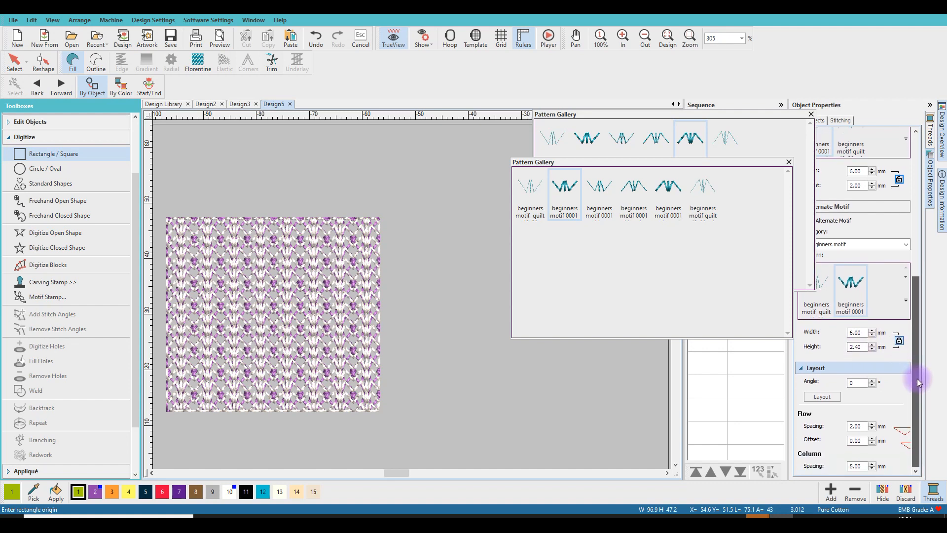
{"action": "left_click", "coordinate": [854, 428]}
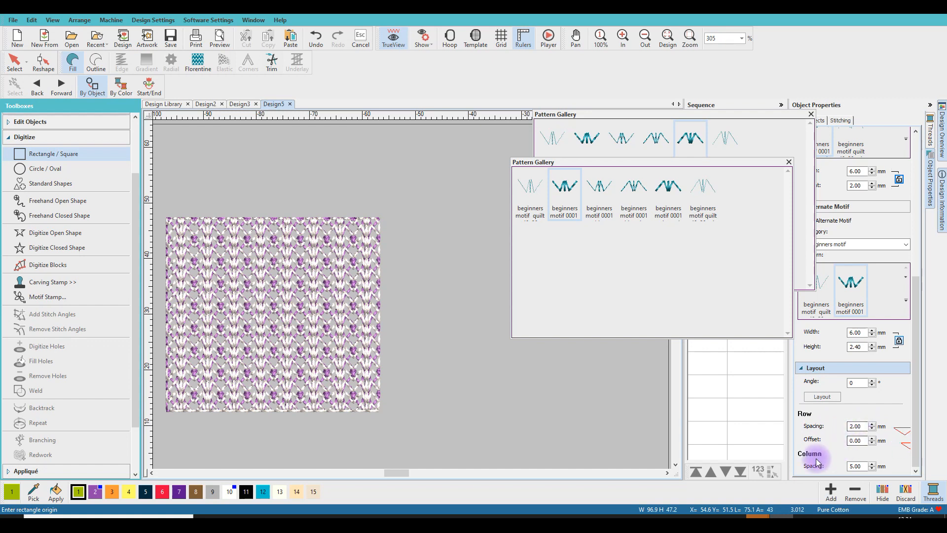
{"action": "left_click", "coordinate": [855, 466]}
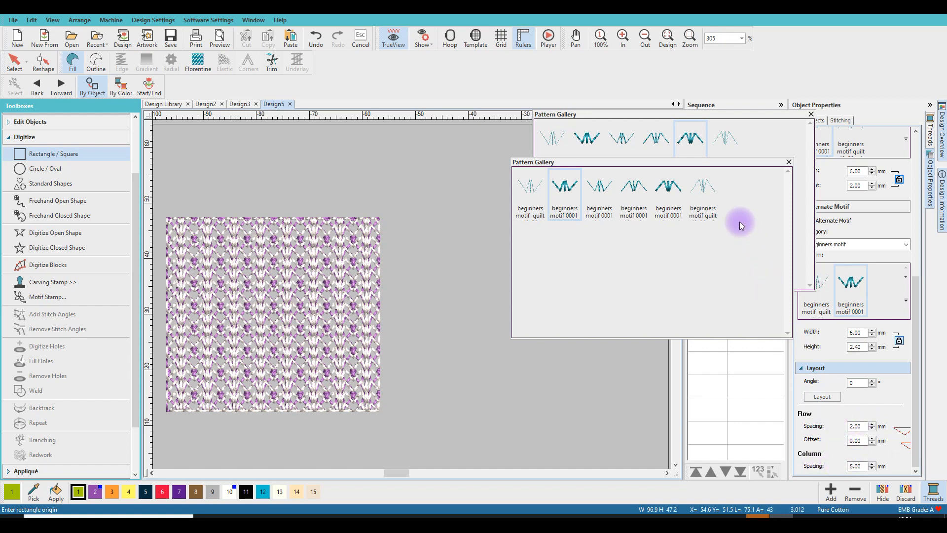
{"action": "left_click", "coordinate": [563, 213]}
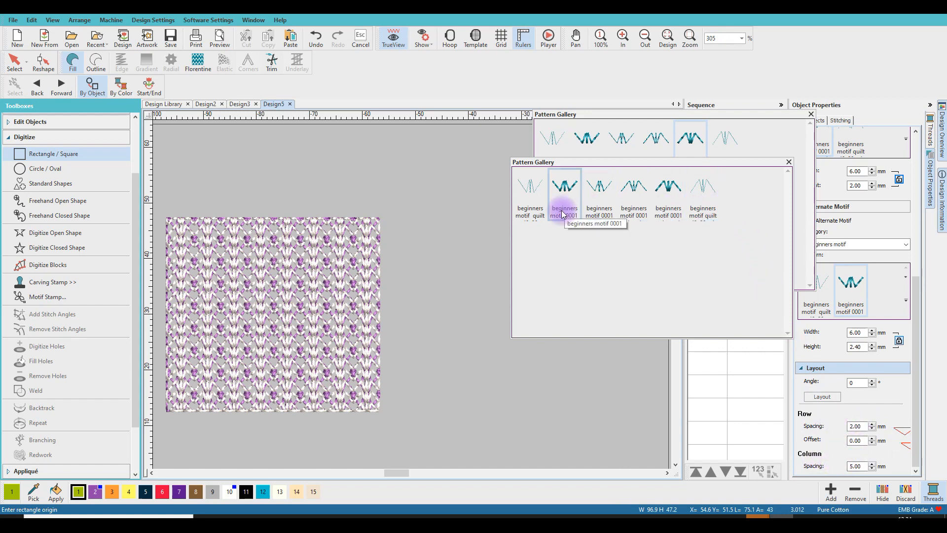
{"action": "left_click", "coordinate": [788, 162]}
{"action": "left_click", "coordinate": [811, 115]}
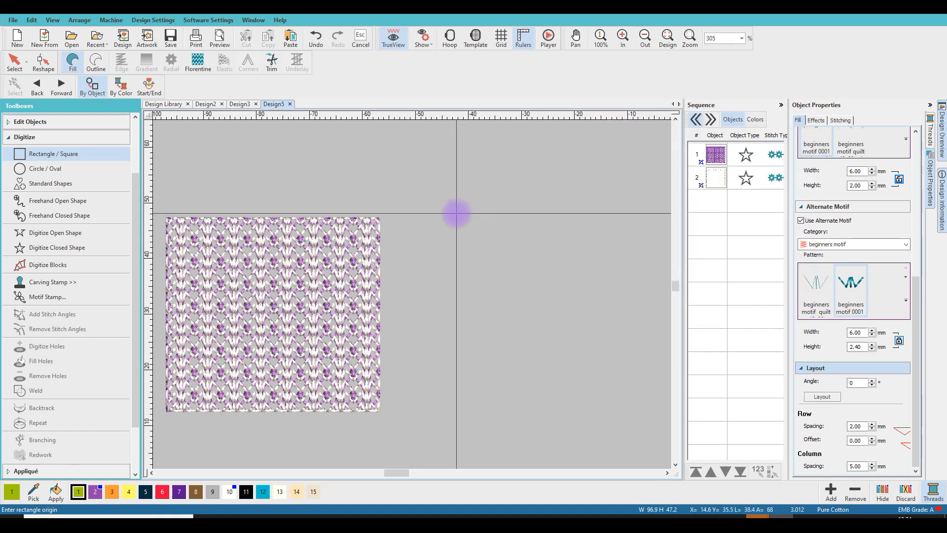
Step: Draw a motif-filled rectangle about 36 by 35 mm beside the existing sample in thread color 7
{"action": "left_click", "coordinate": [179, 492]}
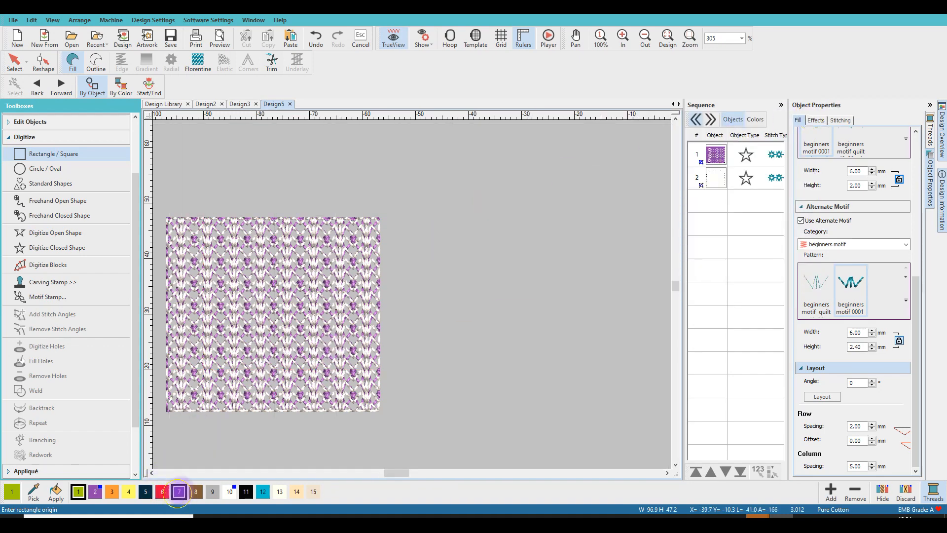
{"action": "left_click", "coordinate": [437, 217]}
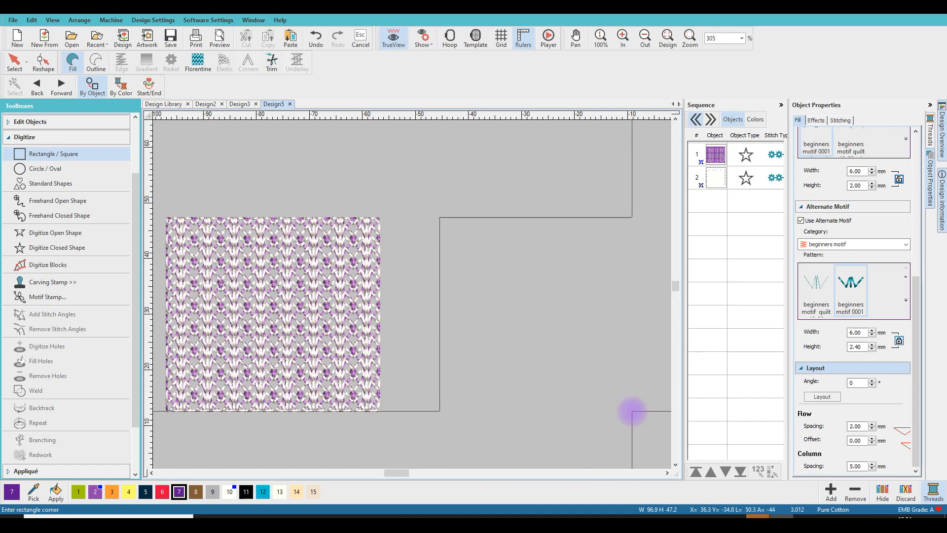
{"action": "left_click", "coordinate": [632, 411]}
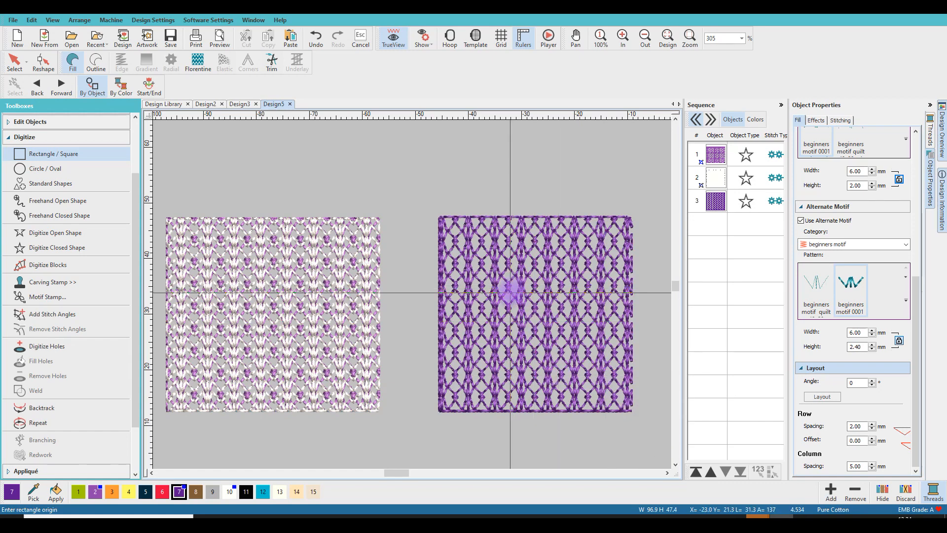
Step: Ungroup the existing layered sample and move its white layer above the purple layer
{"action": "left_click", "coordinate": [14, 61]}
{"action": "left_click", "coordinate": [284, 247]}
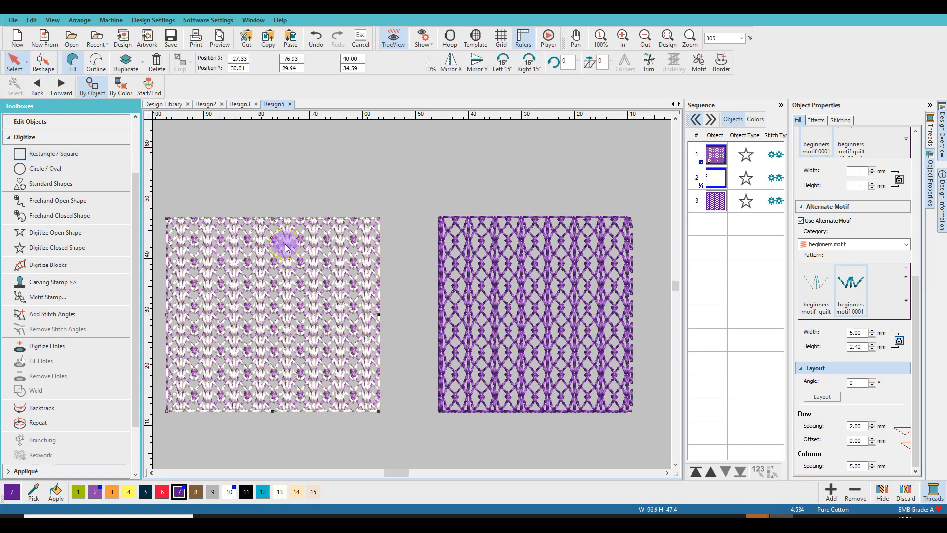
{"action": "right_click", "coordinate": [290, 254]}
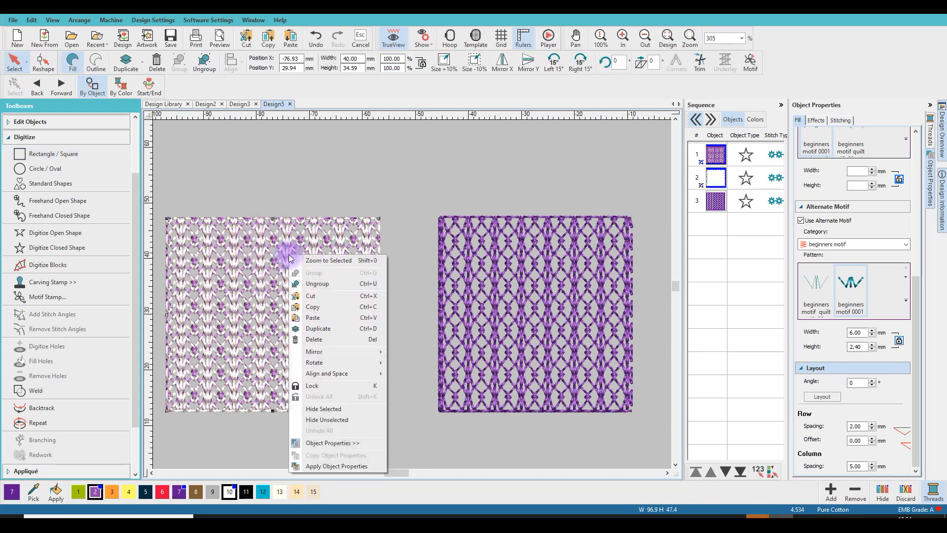
{"action": "left_click", "coordinate": [313, 282]}
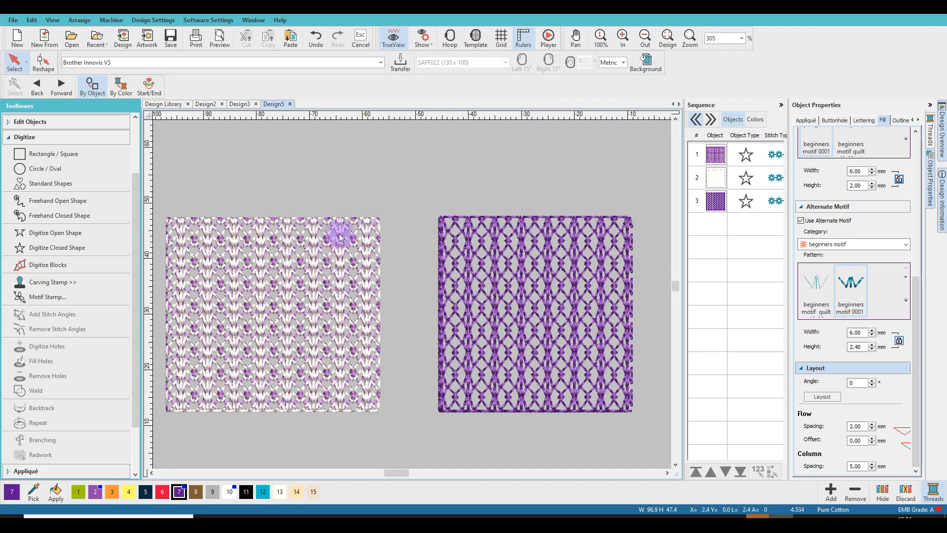
{"action": "left_click_drag", "start_coordinate": [333, 226], "coordinate": [412, 179]}
{"action": "scroll", "coordinate": [486, 275], "scroll_direction": "down", "scroll_amount": 2}
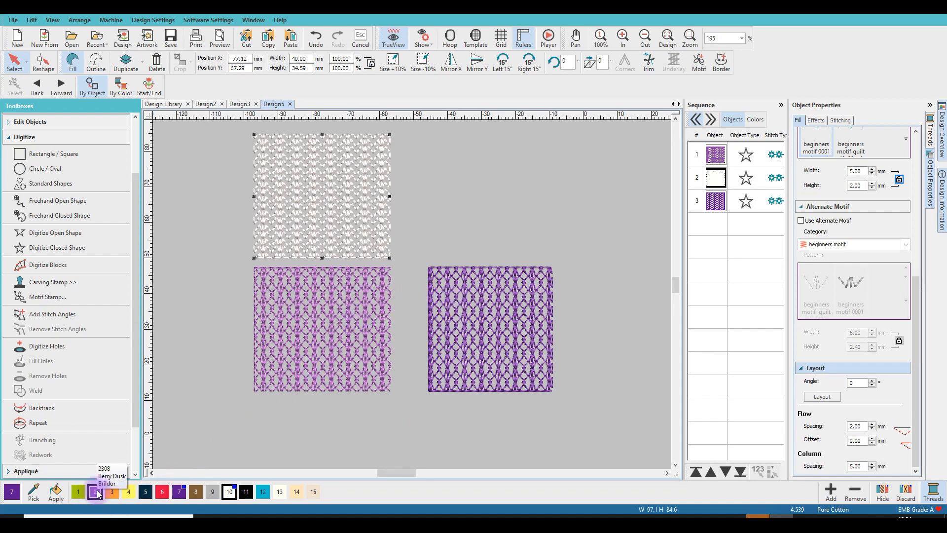
Step: Recolor the new rectangle with thread color 2 and overlay it with a duplicate in thread color 13
{"action": "left_click", "coordinate": [493, 351]}
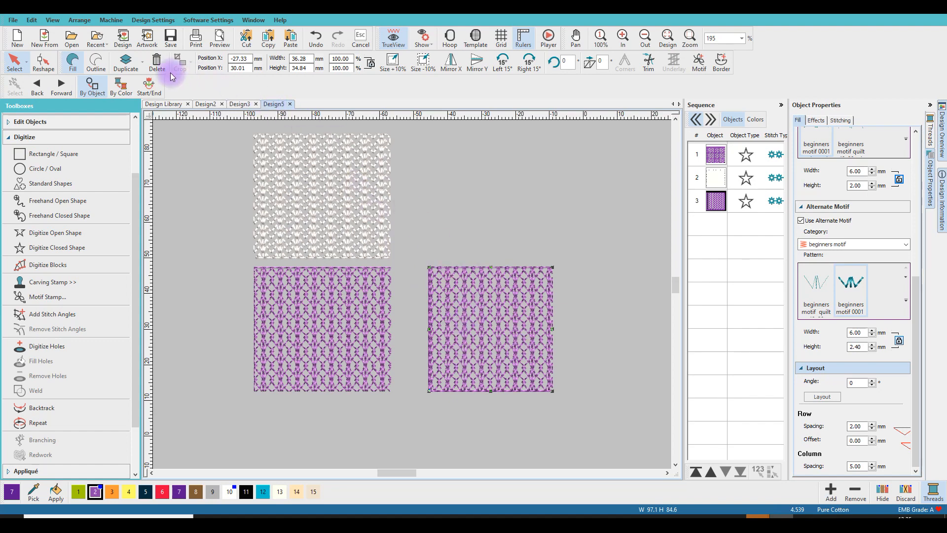
{"action": "left_click", "coordinate": [127, 63]}
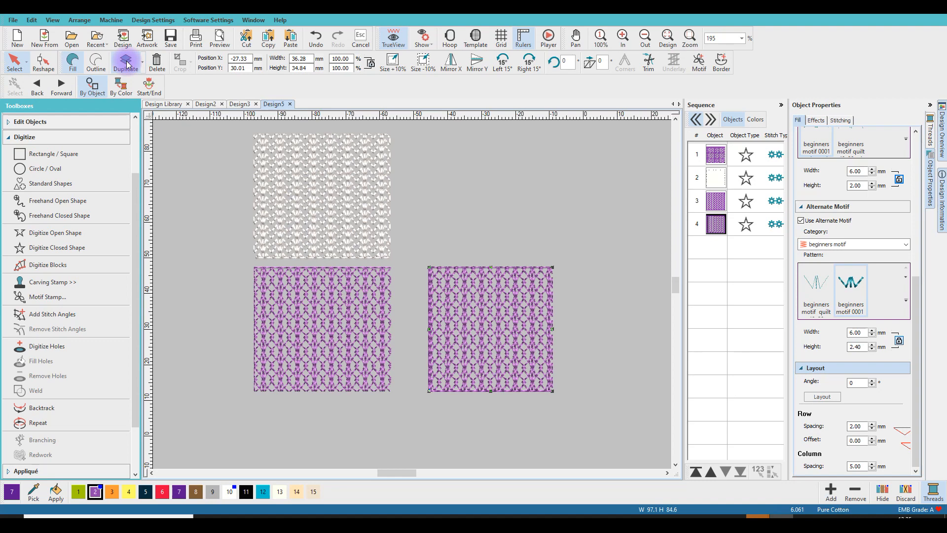
{"action": "left_click", "coordinate": [277, 493]}
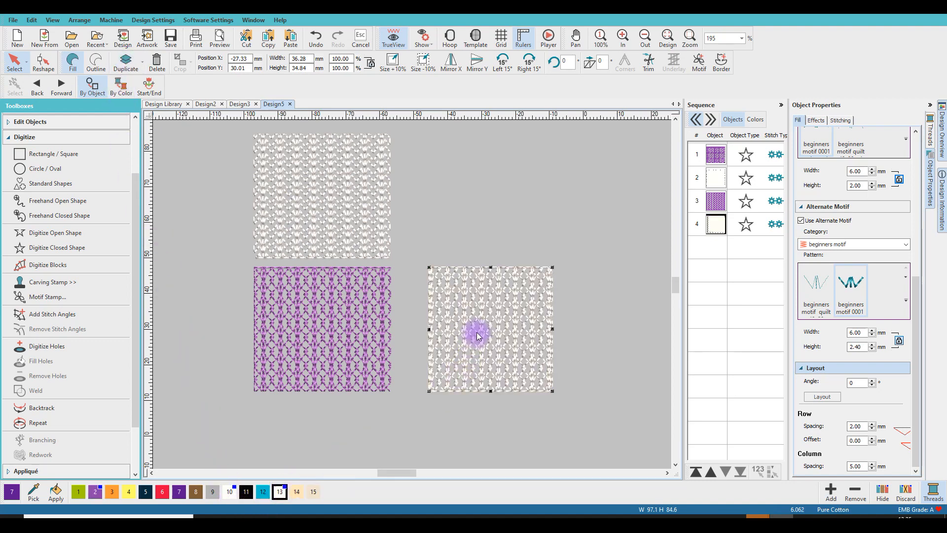
{"action": "scroll", "coordinate": [476, 333], "scroll_direction": "up", "scroll_amount": 3}
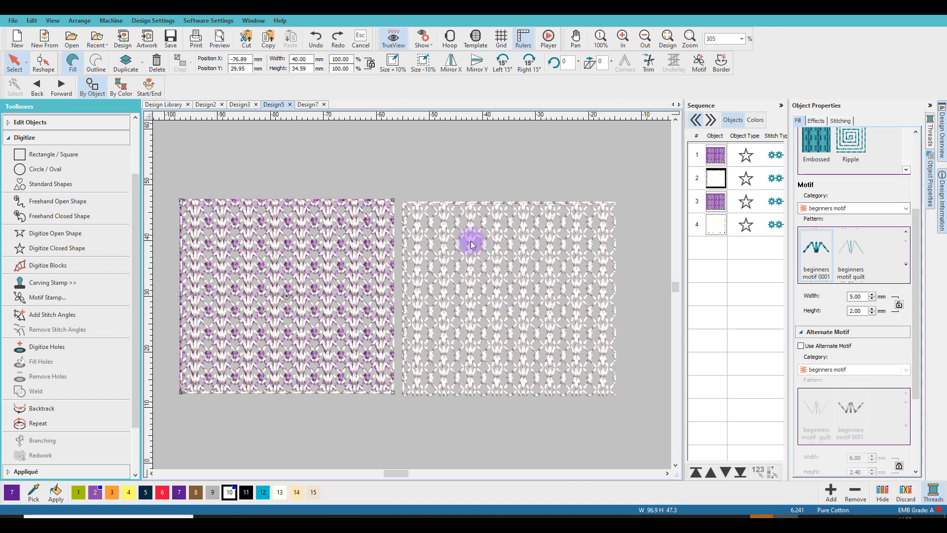
Step: Set the main motif of the white layer on the newer rectangle to 5 mm width and 2 mm height
{"action": "left_click", "coordinate": [472, 244]}
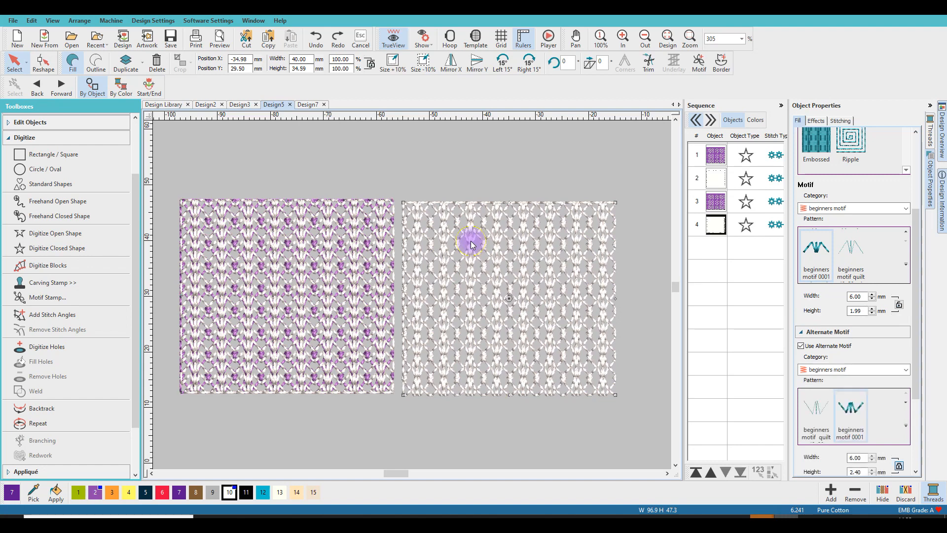
{"action": "left_click", "coordinate": [715, 225]}
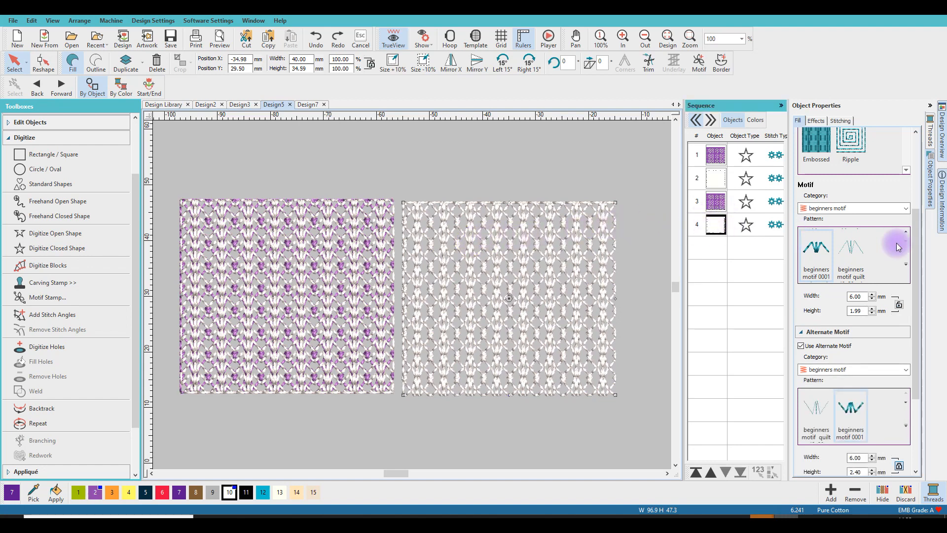
{"action": "mouse_move", "coordinate": [921, 247]}
{"action": "left_mouse_down"}
{"action": "mouse_move", "coordinate": [921, 213]}
{"action": "mouse_move", "coordinate": [920, 242]}
{"action": "left_mouse_up"}
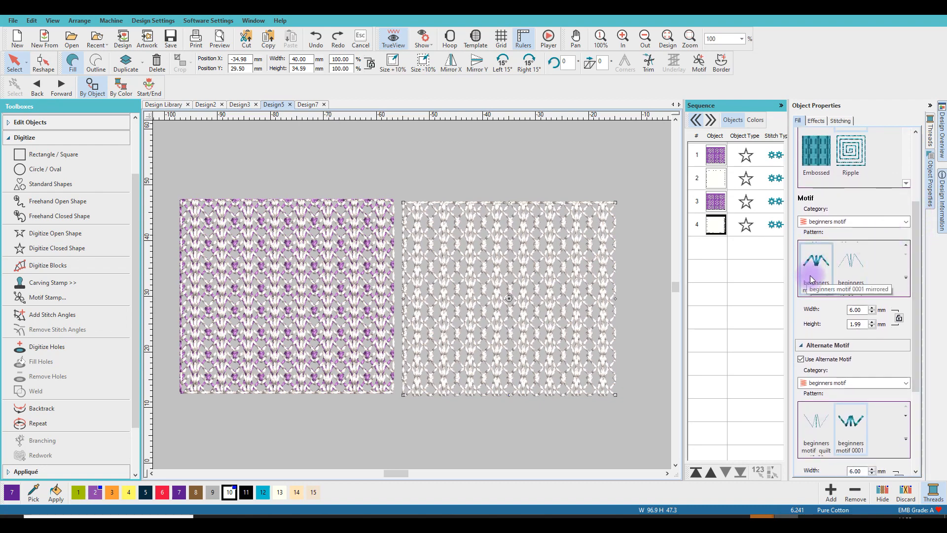
{"action": "double_click", "coordinate": [861, 310]}
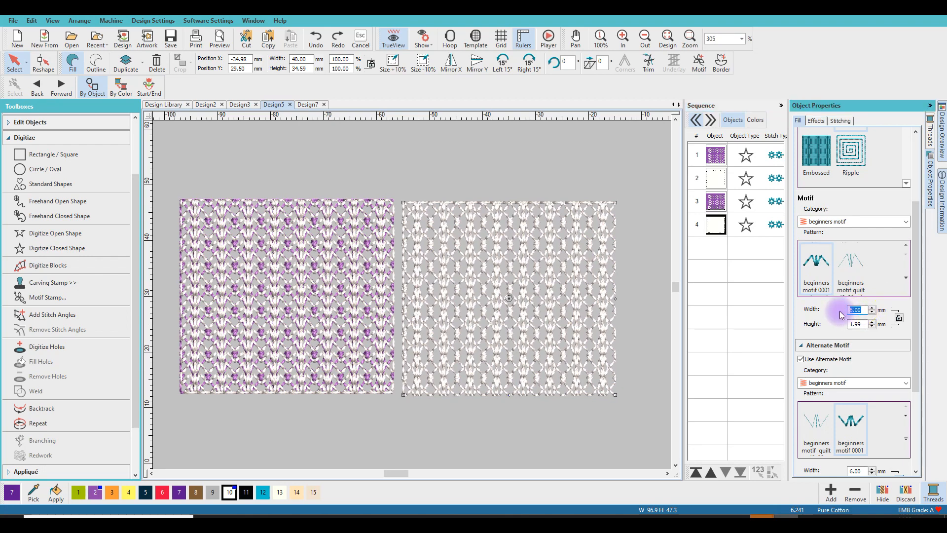
{"action": "type", "text": "5"}
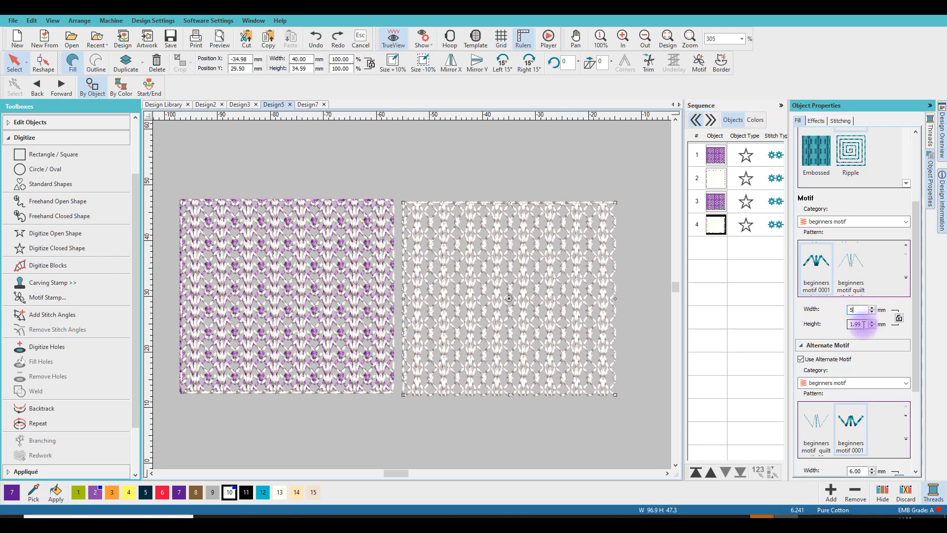
{"action": "double_click", "coordinate": [859, 324]}
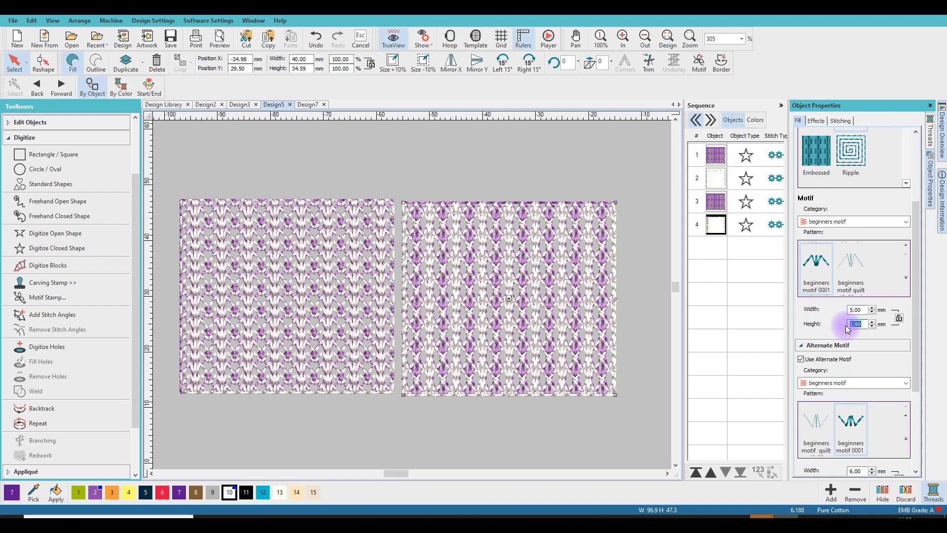
{"action": "type", "text": "2"}
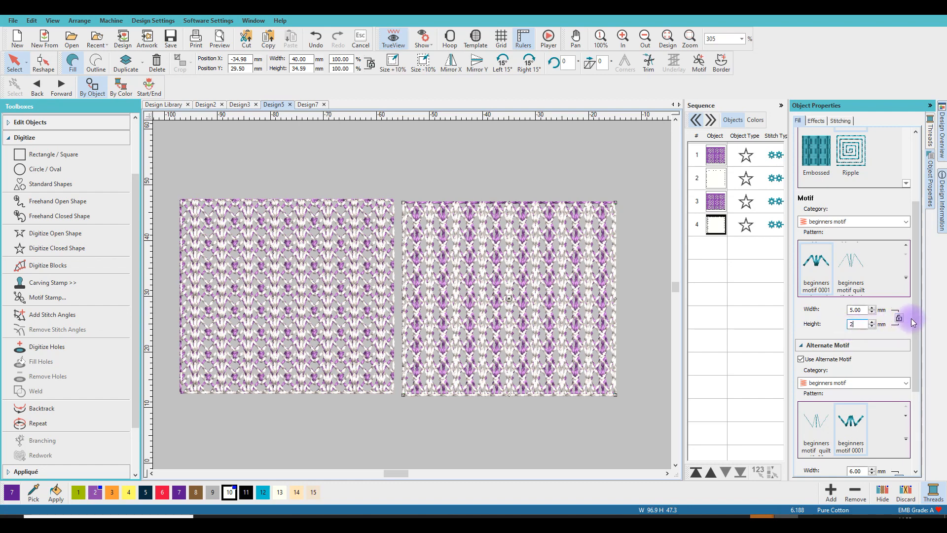
{"action": "key", "text": "Return"}
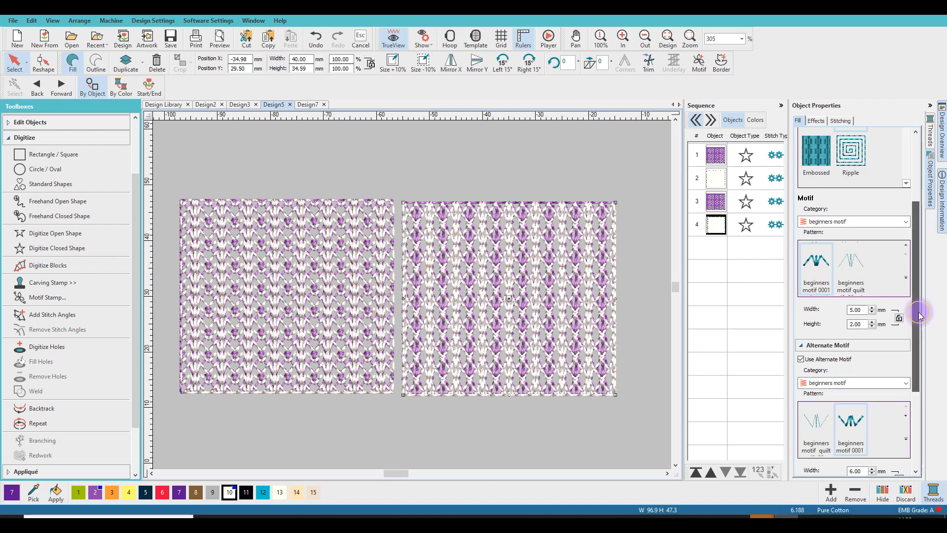
Step: Turn off the alternate motif for the white layer's fill
{"action": "scroll", "coordinate": [919, 322], "scroll_direction": "down", "scroll_amount": 1}
{"action": "left_click_drag", "start_coordinate": [919, 321], "coordinate": [916, 349]}
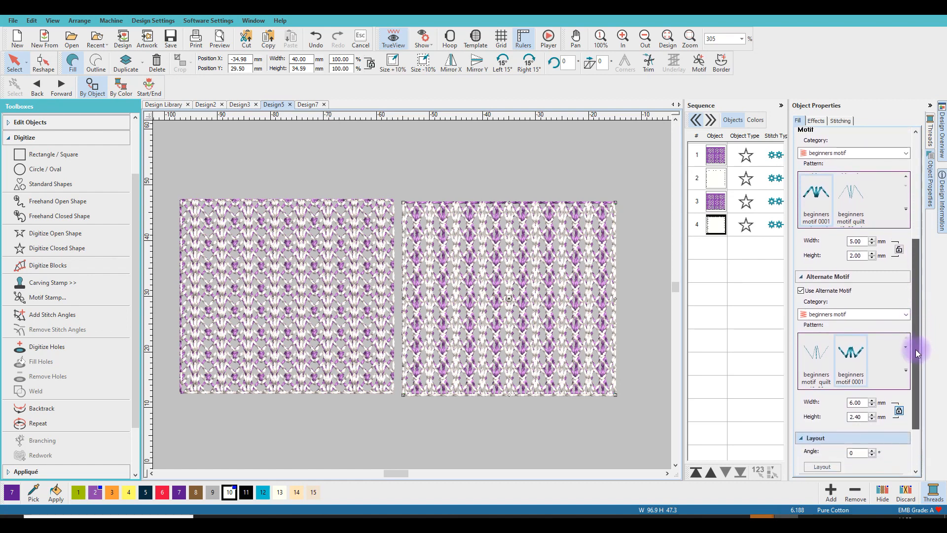
{"action": "left_click", "coordinate": [801, 290]}
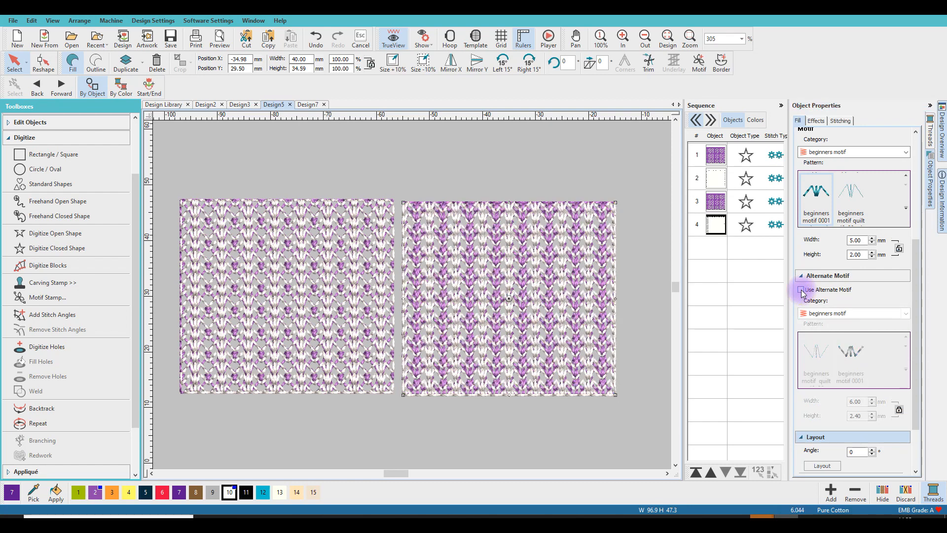
Step: Shift the white layer's motif layout by about half a column and one row so its motifs cover the purple columns
{"action": "left_click_drag", "start_coordinate": [917, 293], "coordinate": [913, 341]}
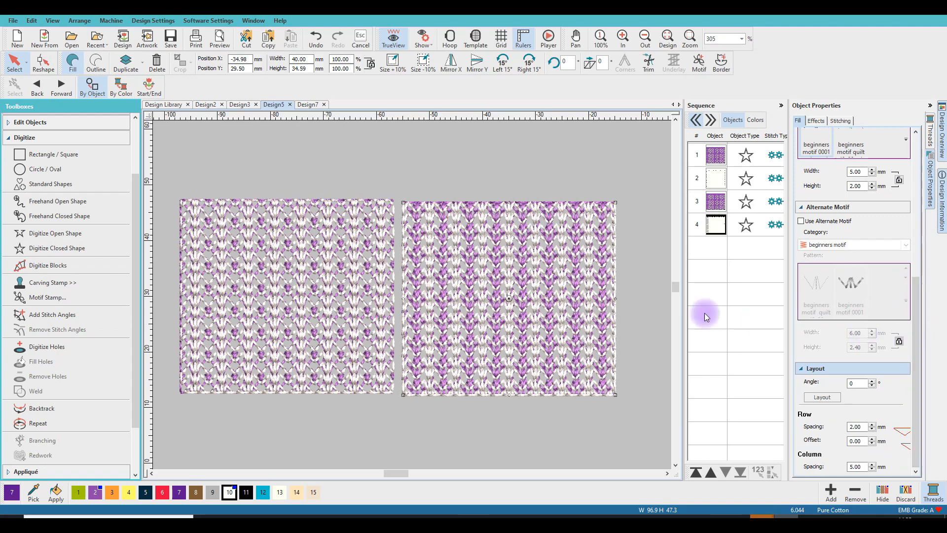
{"action": "scroll", "coordinate": [498, 266], "scroll_direction": "up", "scroll_amount": 3}
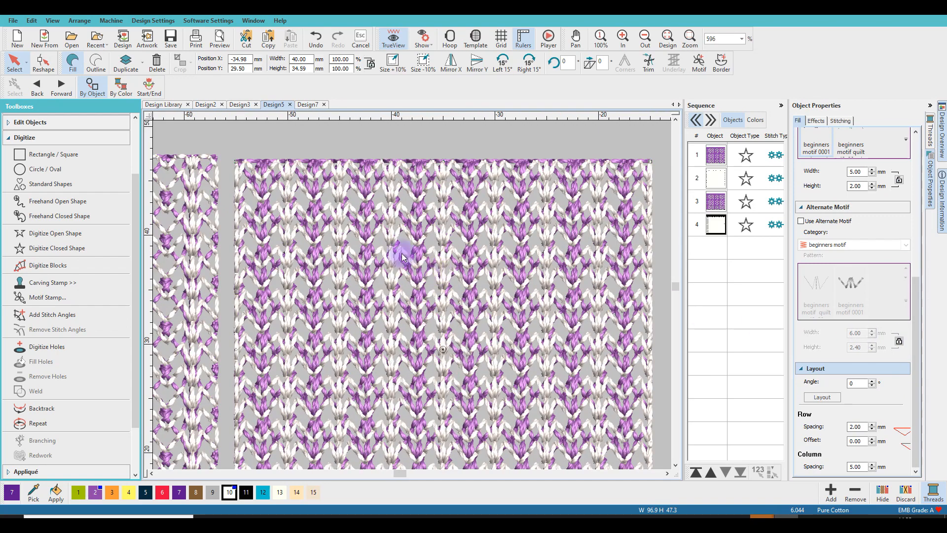
{"action": "scroll", "coordinate": [382, 259], "scroll_direction": "down", "scroll_amount": 1}
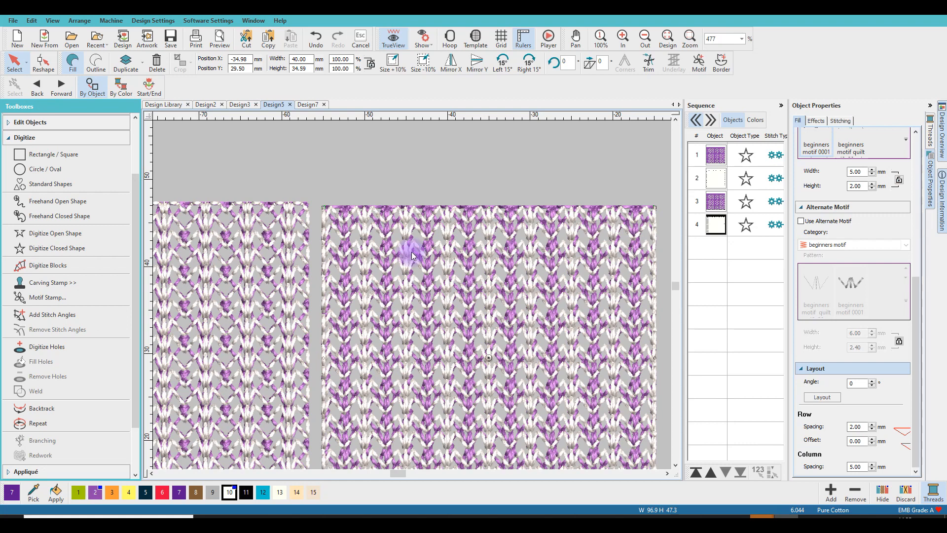
{"action": "scroll", "coordinate": [411, 252], "scroll_direction": "down", "scroll_amount": 1}
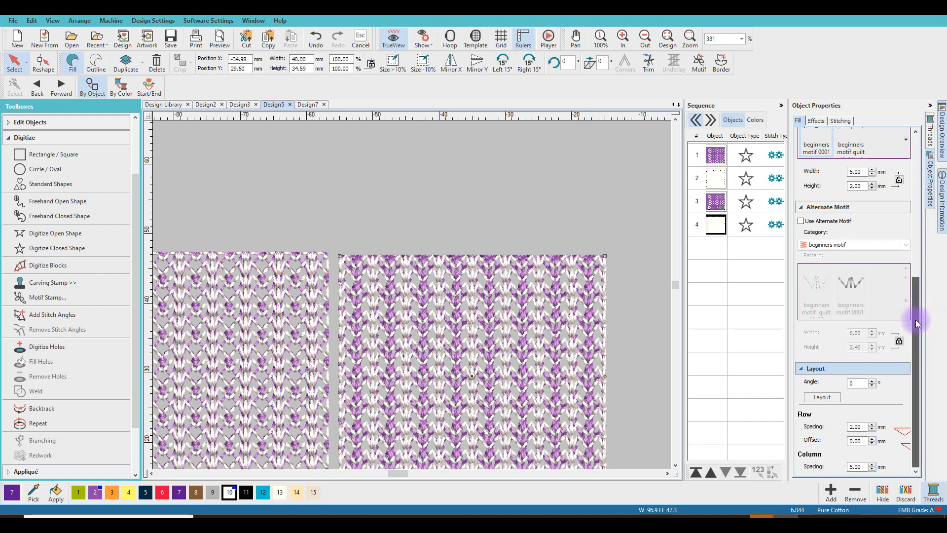
{"action": "left_click", "coordinate": [821, 398]}
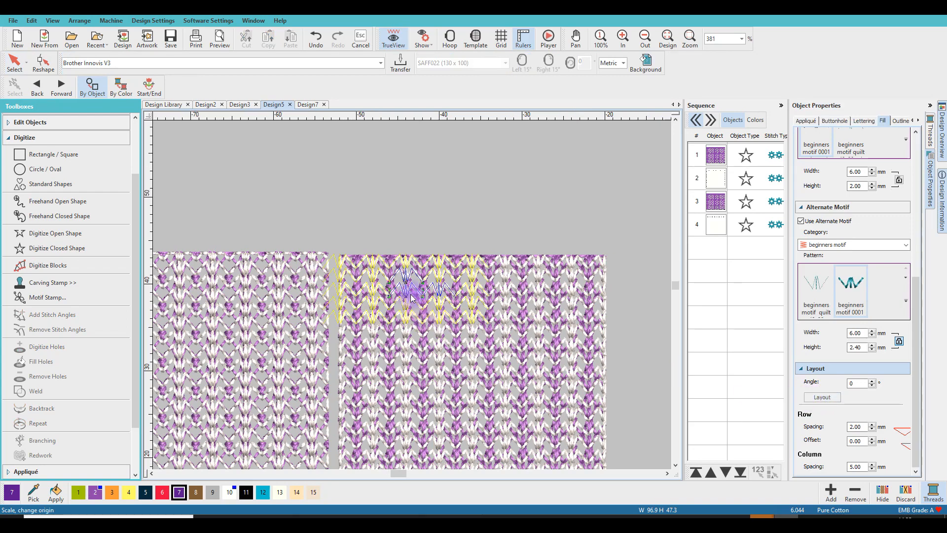
{"action": "scroll", "coordinate": [406, 280], "scroll_direction": "up", "scroll_amount": 3}
{"action": "scroll", "coordinate": [406, 280], "scroll_direction": "up", "scroll_amount": 2}
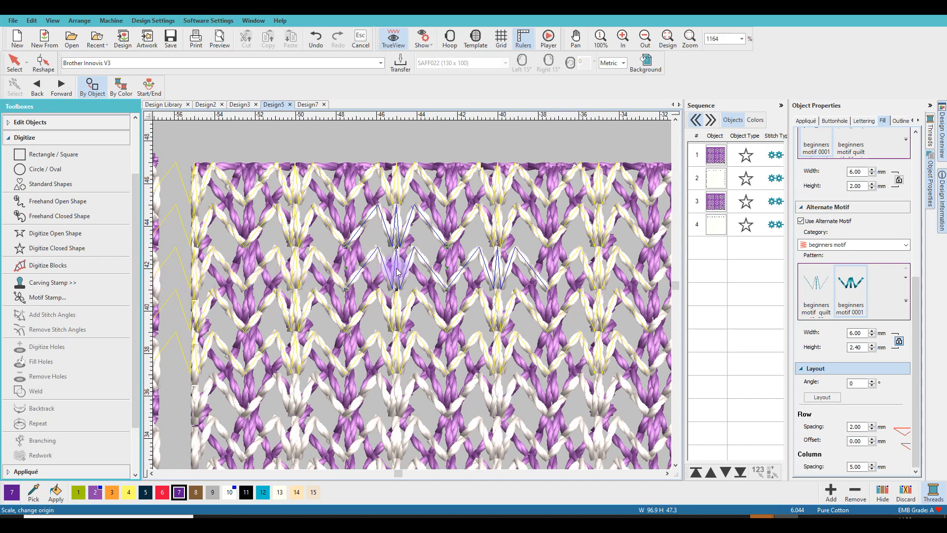
{"action": "left_click_drag", "start_coordinate": [397, 270], "coordinate": [452, 305]}
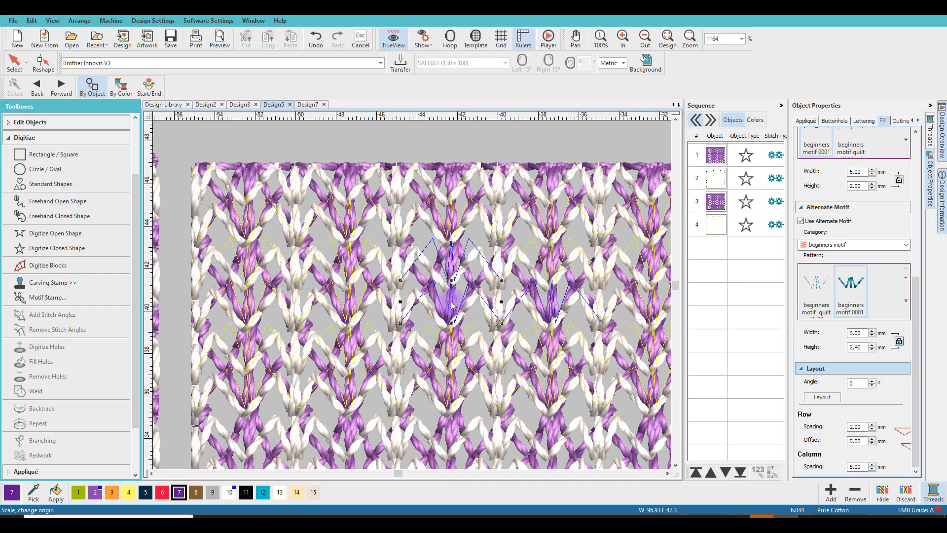
{"action": "scroll", "coordinate": [413, 299], "scroll_direction": "down", "scroll_amount": 1}
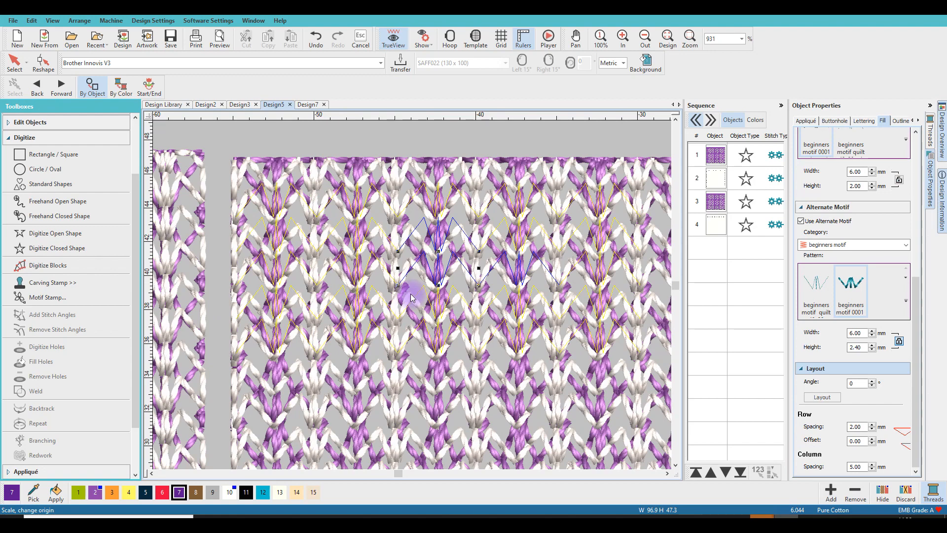
{"action": "left_click", "coordinate": [414, 287]}
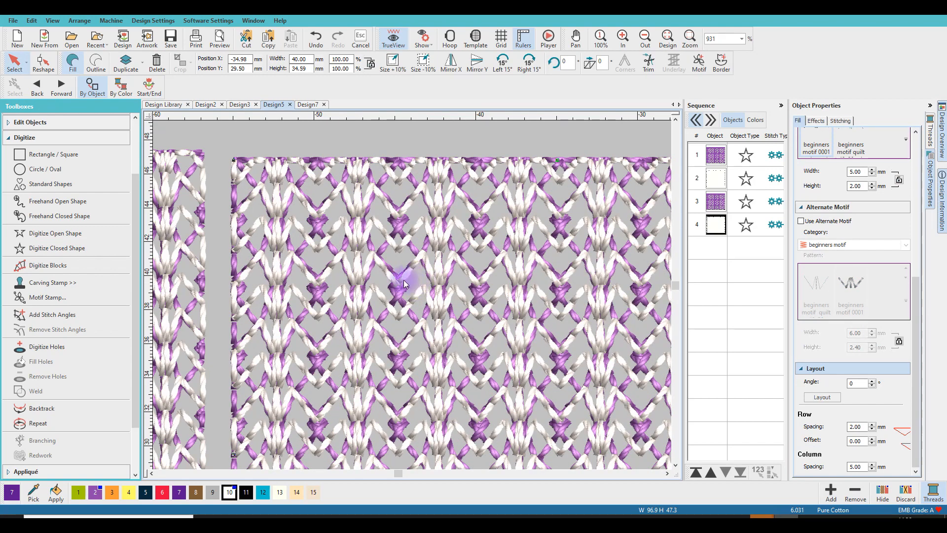
Step: Fine-tune the white layer's motif layout with slight nudges of the guide motif and apply it
{"action": "scroll", "coordinate": [327, 285], "scroll_direction": "down", "scroll_amount": 1}
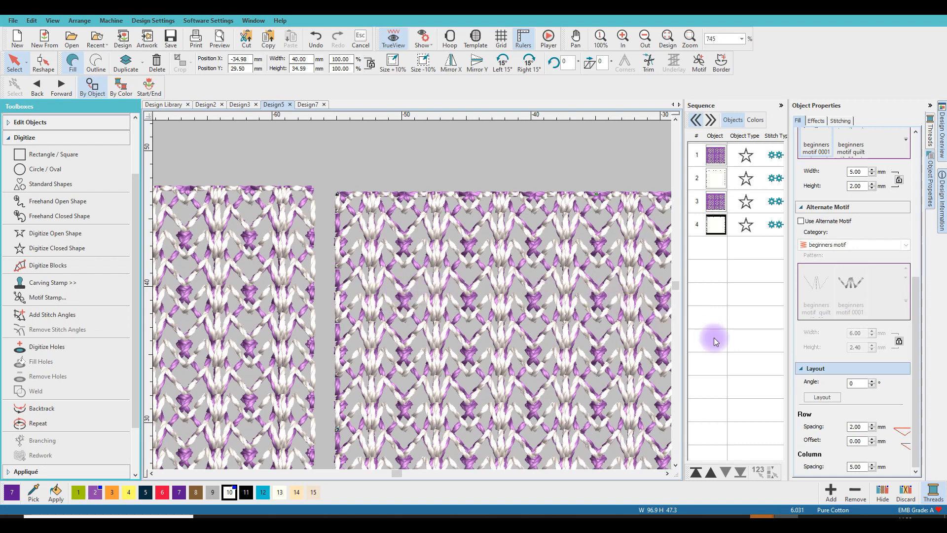
{"action": "left_click", "coordinate": [822, 397]}
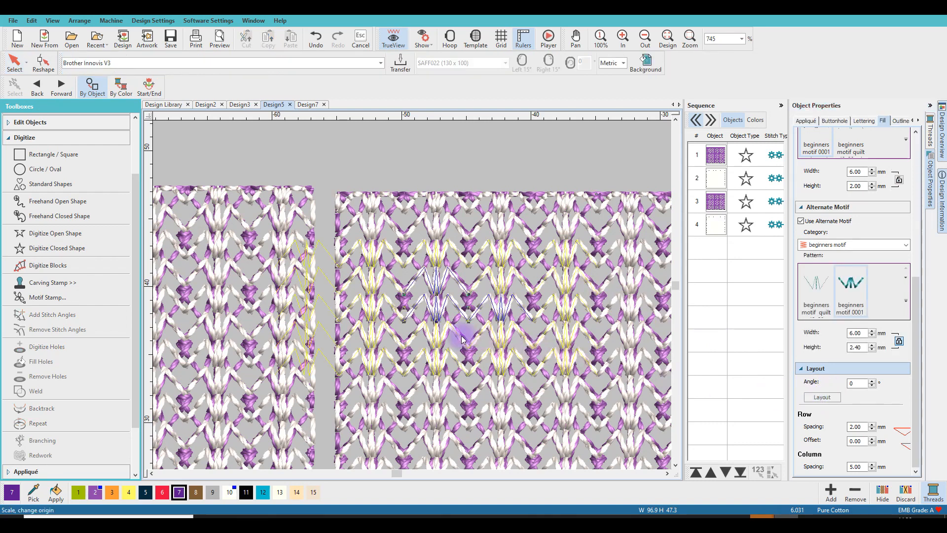
{"action": "scroll", "coordinate": [405, 298], "scroll_direction": "up", "scroll_amount": 1}
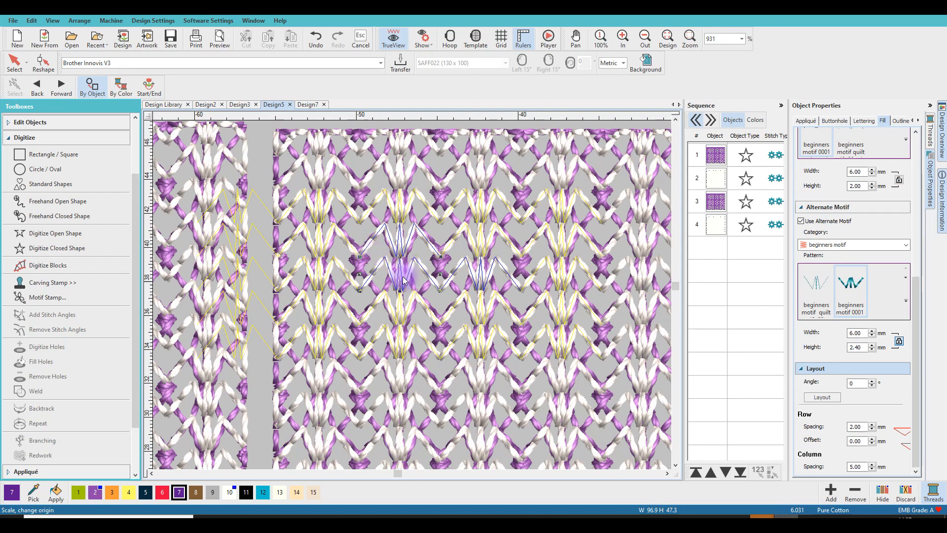
{"action": "left_click_drag", "start_coordinate": [401, 277], "coordinate": [401, 276]}
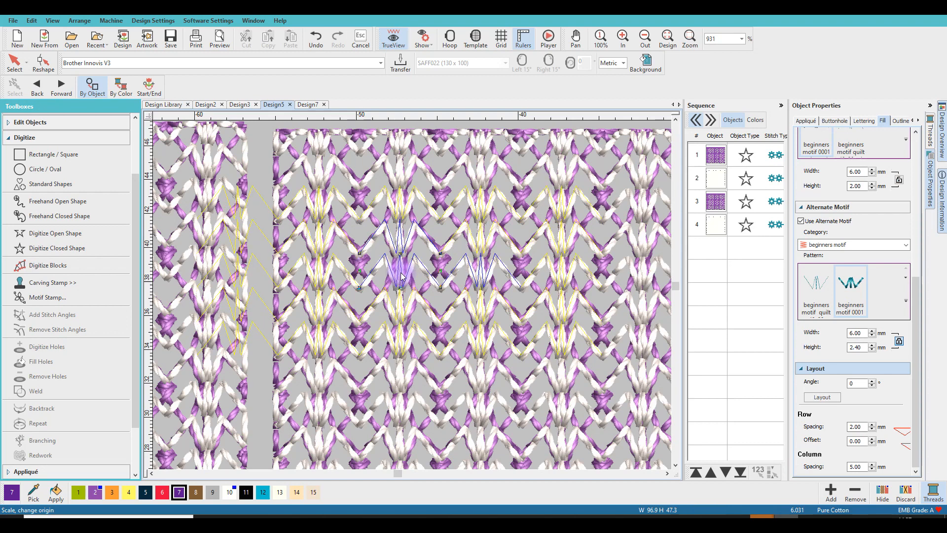
{"action": "left_click_drag", "start_coordinate": [401, 275], "coordinate": [405, 272]}
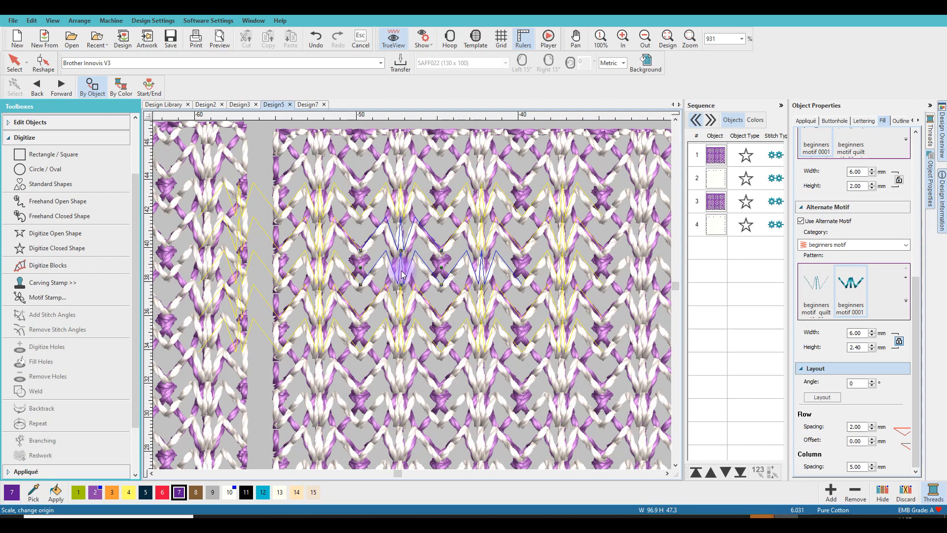
{"action": "left_click_drag", "start_coordinate": [400, 276], "coordinate": [404, 276]}
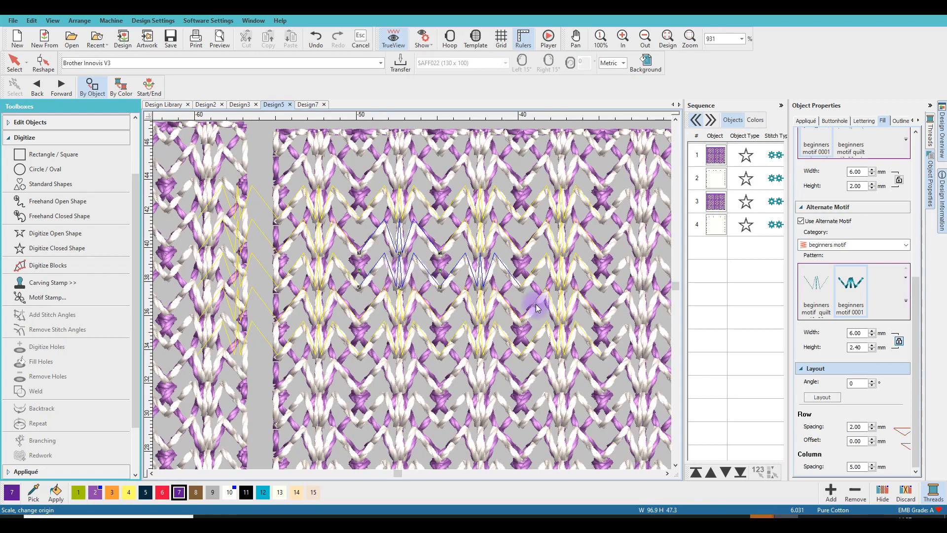
{"action": "key", "text": "Return"}
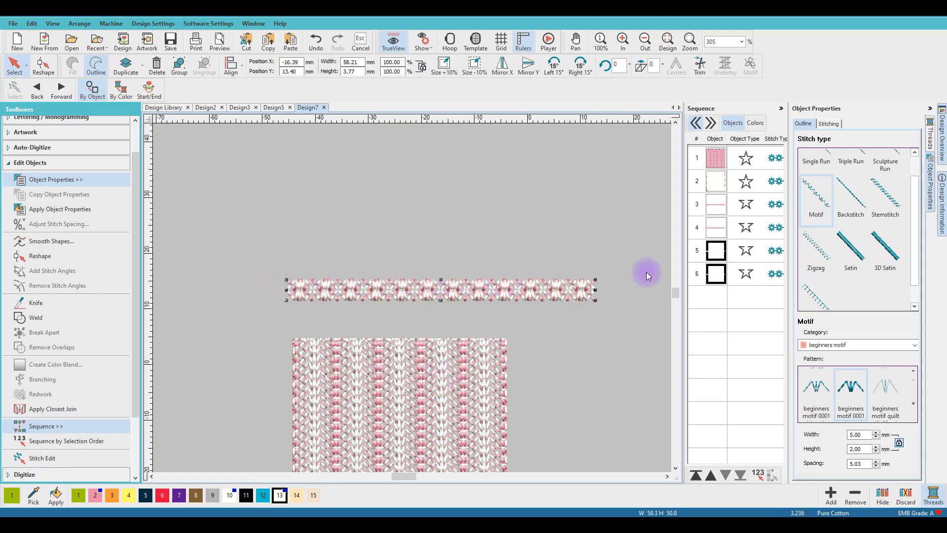
Step: Start digitizing a closed shape with a fill in Design7, alongside the pink and white sample
{"action": "scroll", "coordinate": [677, 294], "scroll_direction": "down", "scroll_amount": 5}
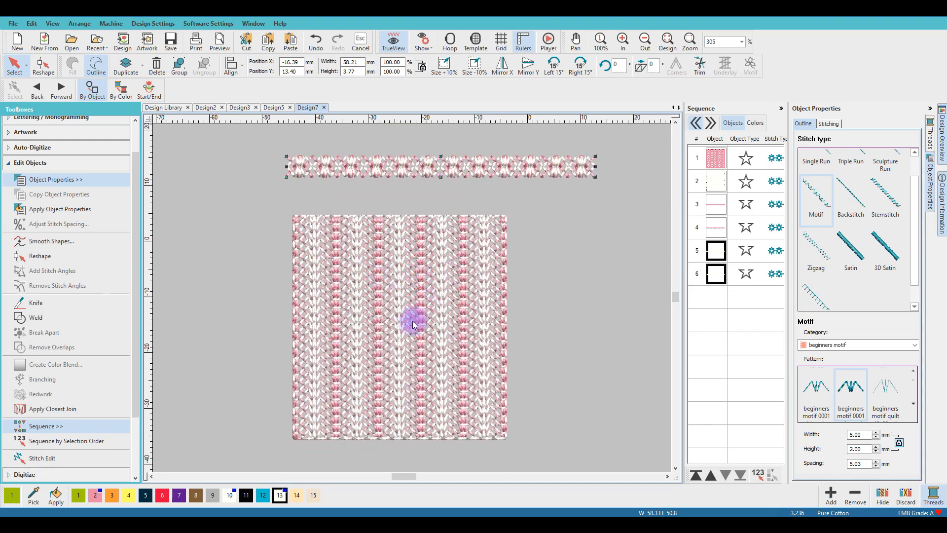
{"action": "scroll", "coordinate": [422, 296], "scroll_direction": "down", "scroll_amount": 1}
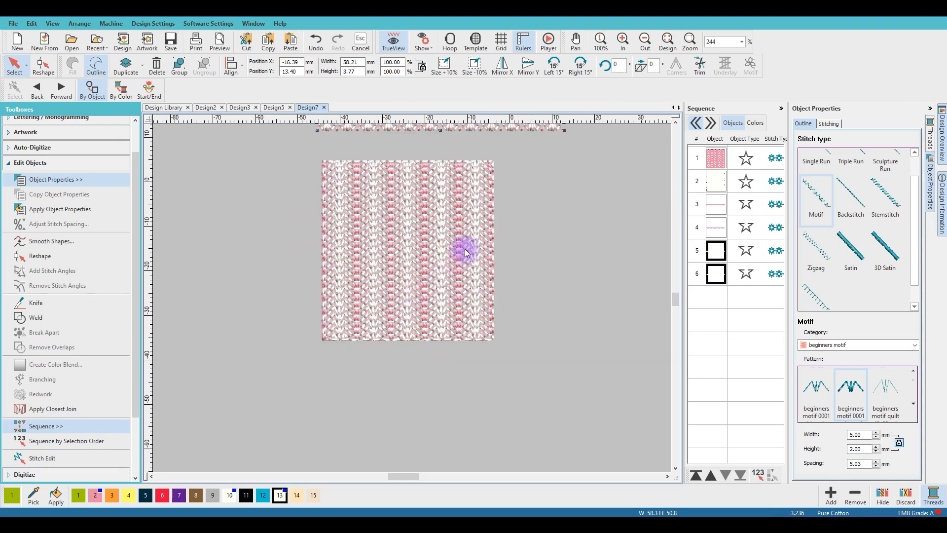
{"action": "scroll", "coordinate": [413, 292], "scroll_direction": "down", "scroll_amount": 1}
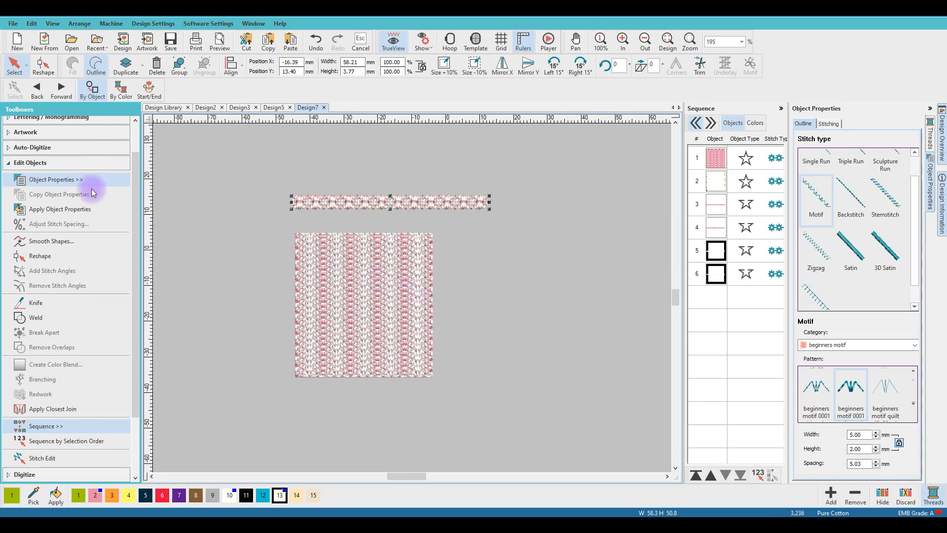
{"action": "left_click", "coordinate": [33, 473]}
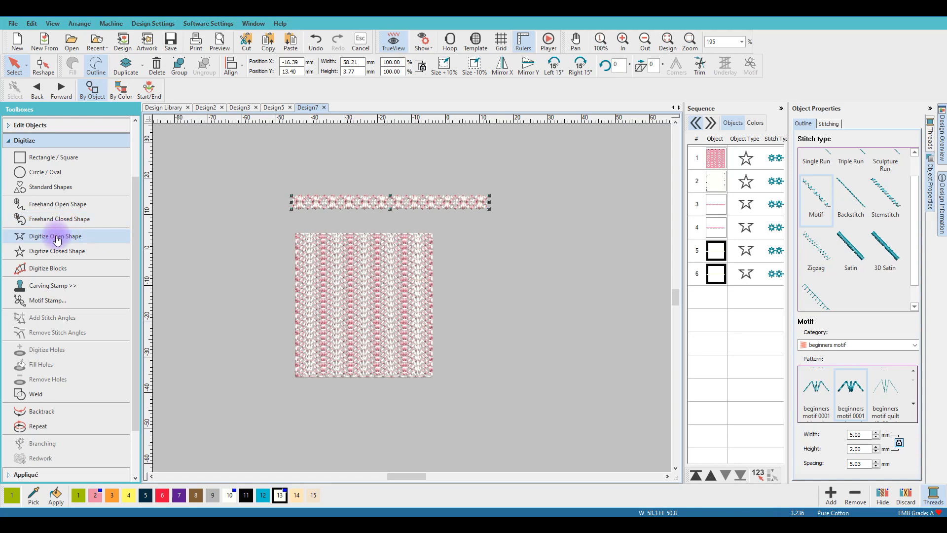
{"action": "left_click", "coordinate": [53, 254]}
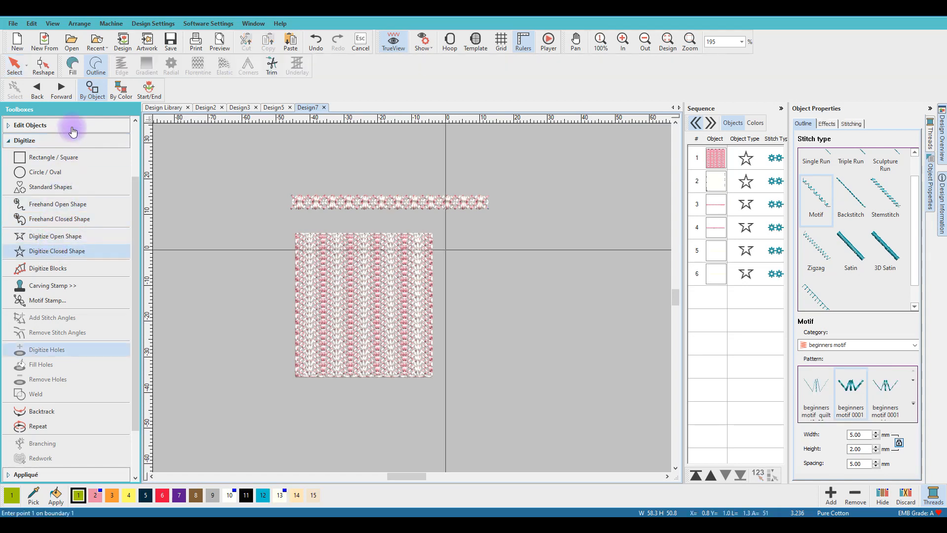
{"action": "left_click", "coordinate": [75, 69]}
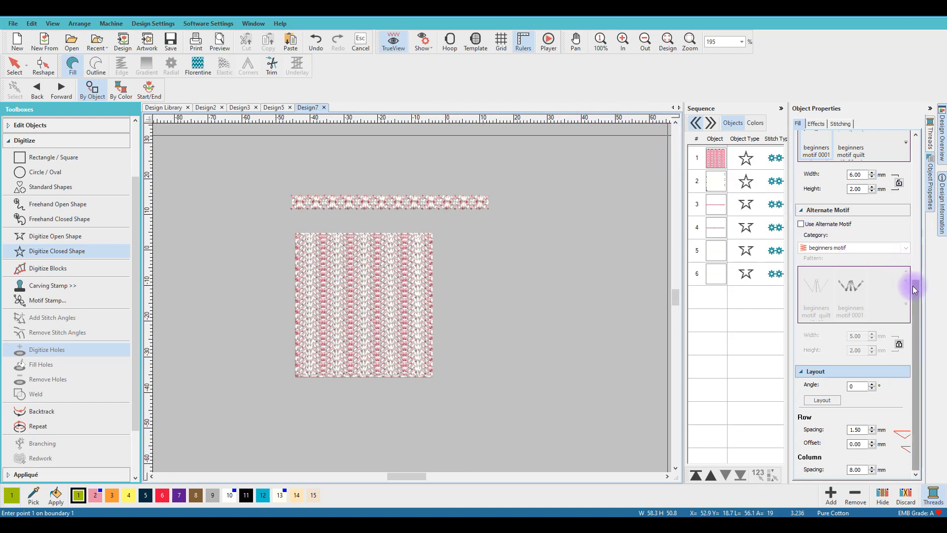
Step: Review the motif fill settings for the new shape: beginners motif pattern, width and height, alternate motif, and row and column layout spacing
{"action": "scroll", "coordinate": [919, 292], "scroll_direction": "up", "scroll_amount": 1}
{"action": "left_click_drag", "start_coordinate": [920, 292], "coordinate": [921, 165]}
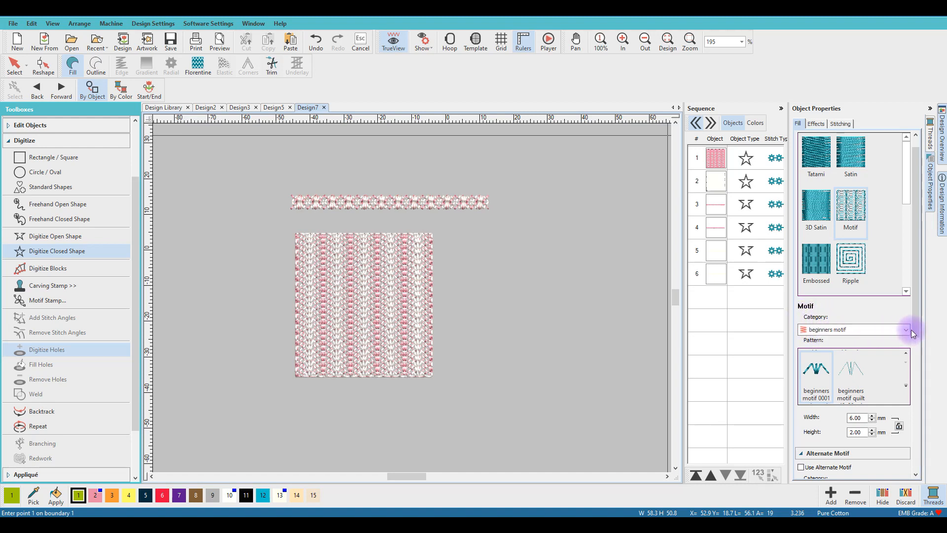
{"action": "left_click_drag", "start_coordinate": [915, 327], "coordinate": [915, 330]}
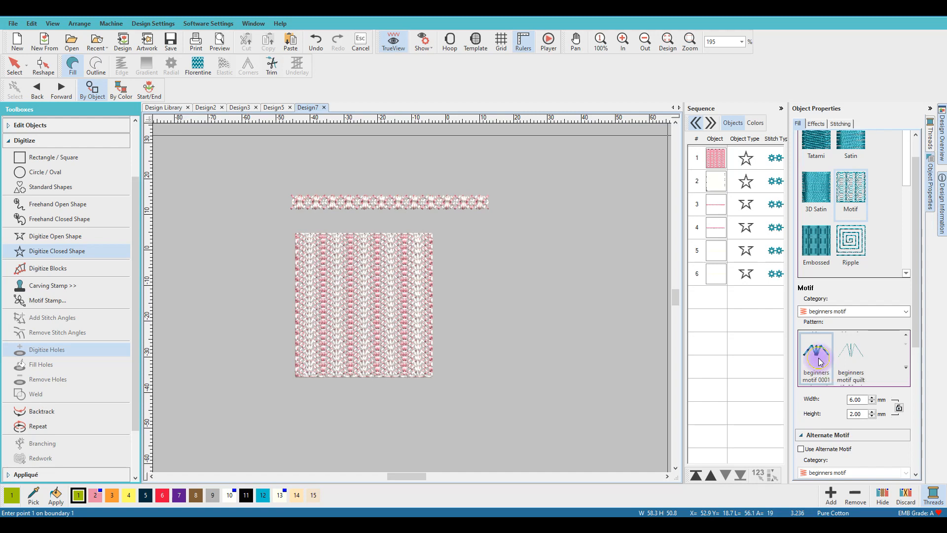
{"action": "left_click", "coordinate": [915, 472]}
{"action": "left_click", "coordinate": [916, 473]}
{"action": "left_click", "coordinate": [916, 473]}
{"action": "left_click", "coordinate": [916, 472]}
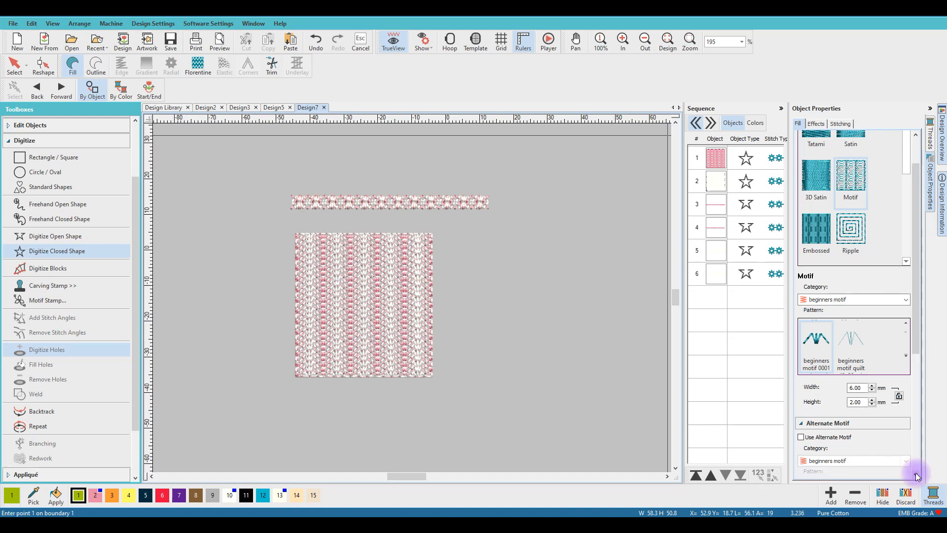
{"action": "left_click", "coordinate": [915, 473]}
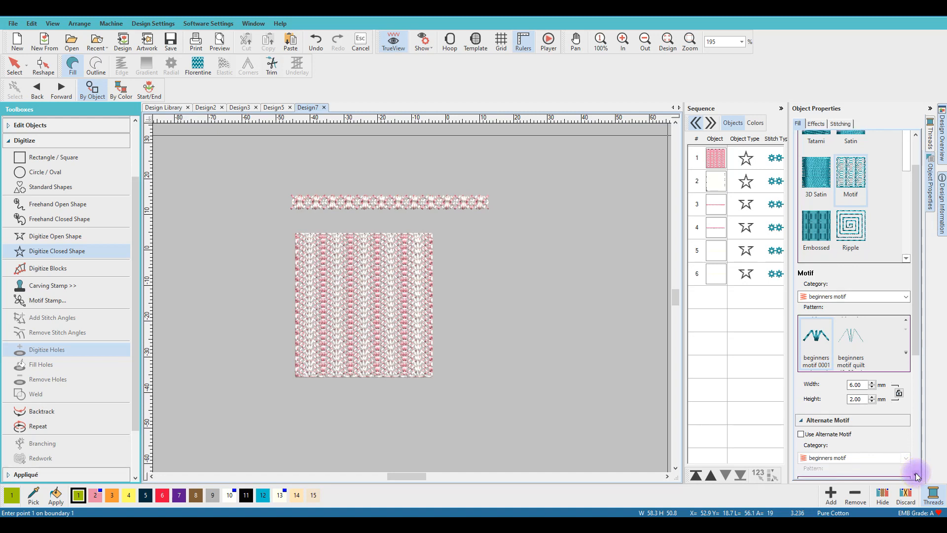
{"action": "left_click", "coordinate": [864, 398]}
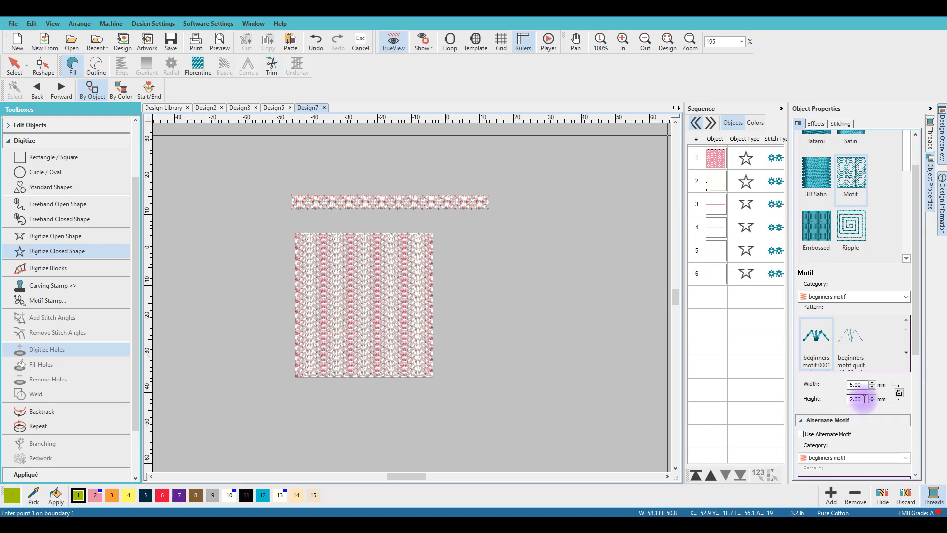
{"action": "left_click", "coordinate": [894, 439]}
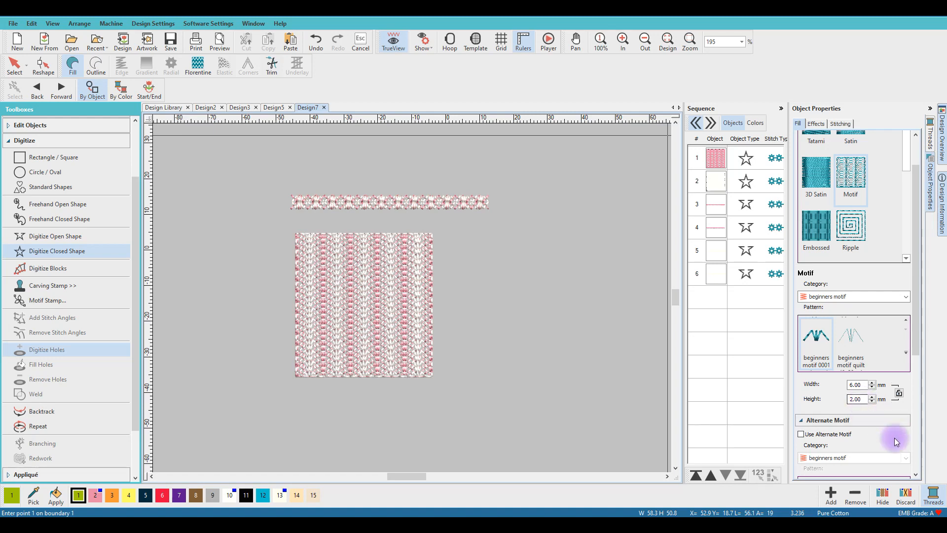
{"action": "left_click", "coordinate": [916, 473]}
{"action": "left_click", "coordinate": [917, 473]}
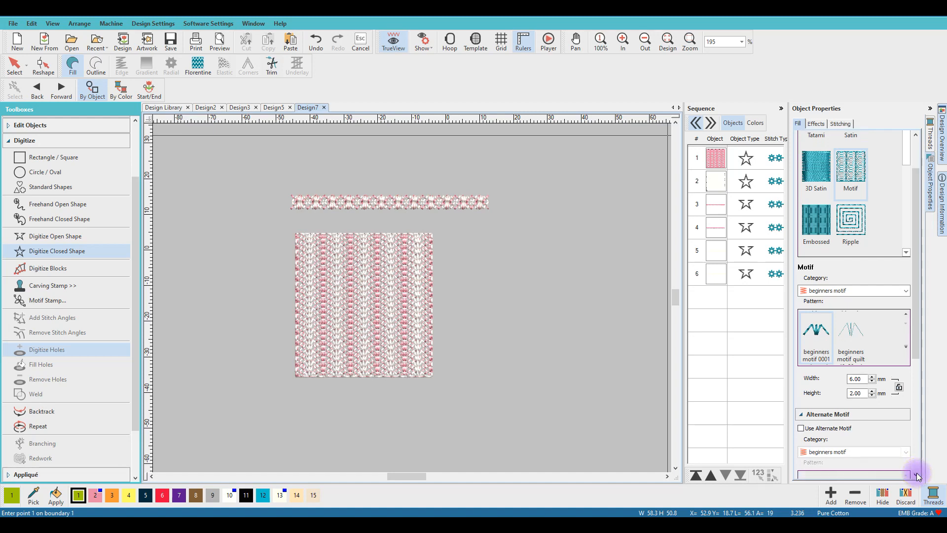
{"action": "left_click", "coordinate": [916, 473]}
{"action": "left_click", "coordinate": [917, 474]}
{"action": "left_click", "coordinate": [917, 473]}
{"action": "left_click", "coordinate": [916, 473]}
{"action": "left_click", "coordinate": [917, 474]}
{"action": "left_click", "coordinate": [916, 473]}
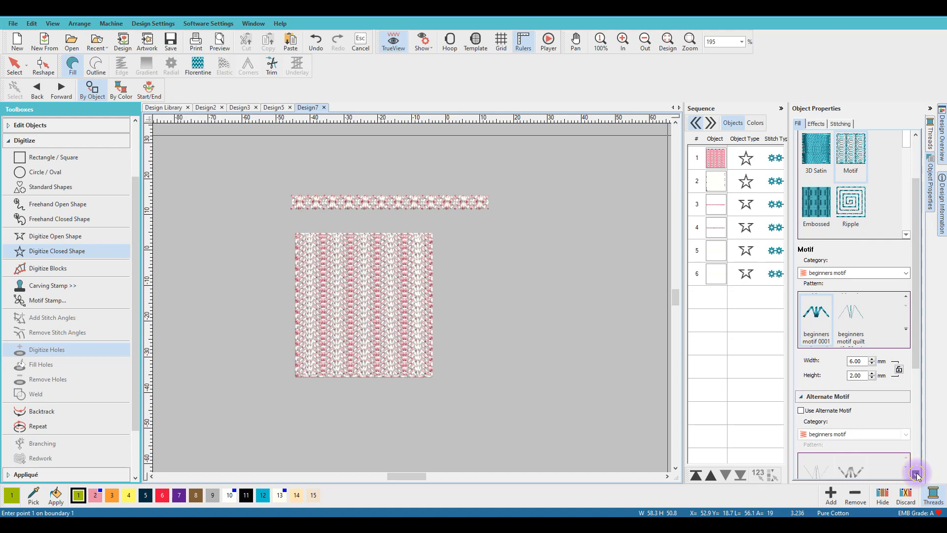
{"action": "left_click_drag", "start_coordinate": [916, 473], "coordinate": [916, 472]}
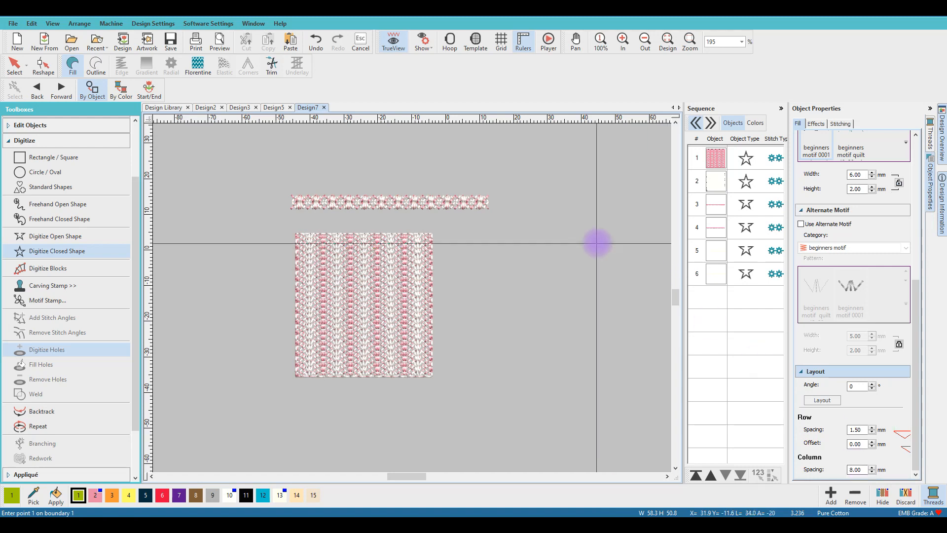
Step: Draw a pink (color 2) motif-filled rectangle about 39 by 40 mm beside the existing pink and white sample
{"action": "left_click", "coordinate": [468, 232]}
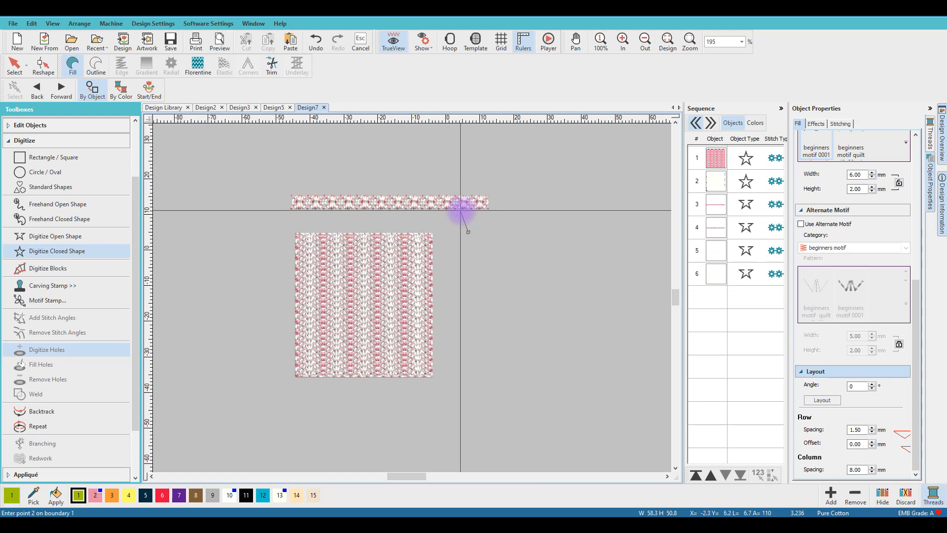
{"action": "left_click", "coordinate": [45, 155]}
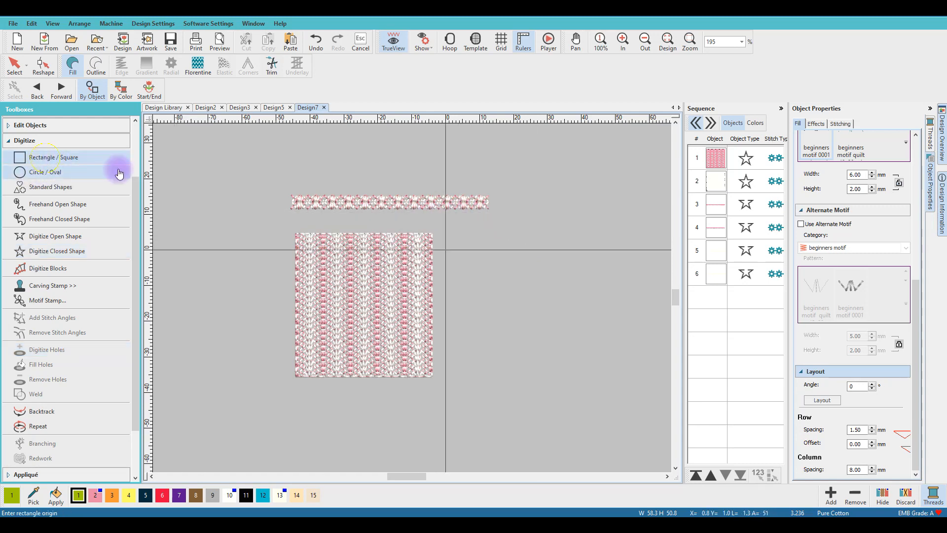
{"action": "left_click", "coordinate": [95, 495]}
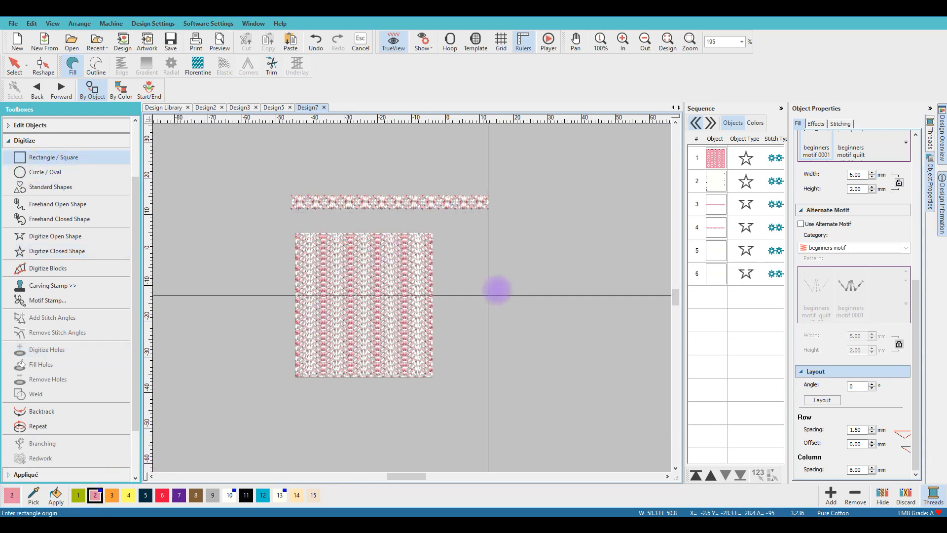
{"action": "left_click", "coordinate": [450, 233]}
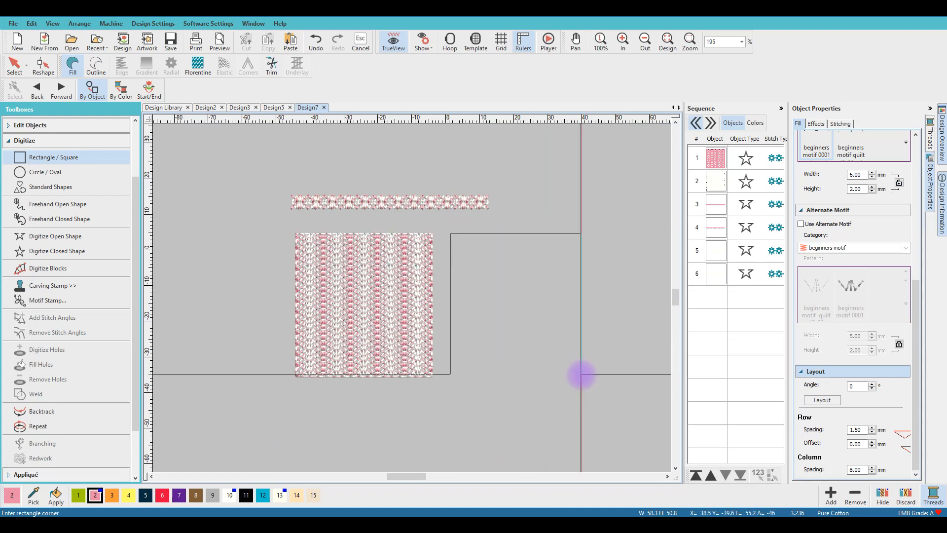
{"action": "left_click", "coordinate": [584, 377]}
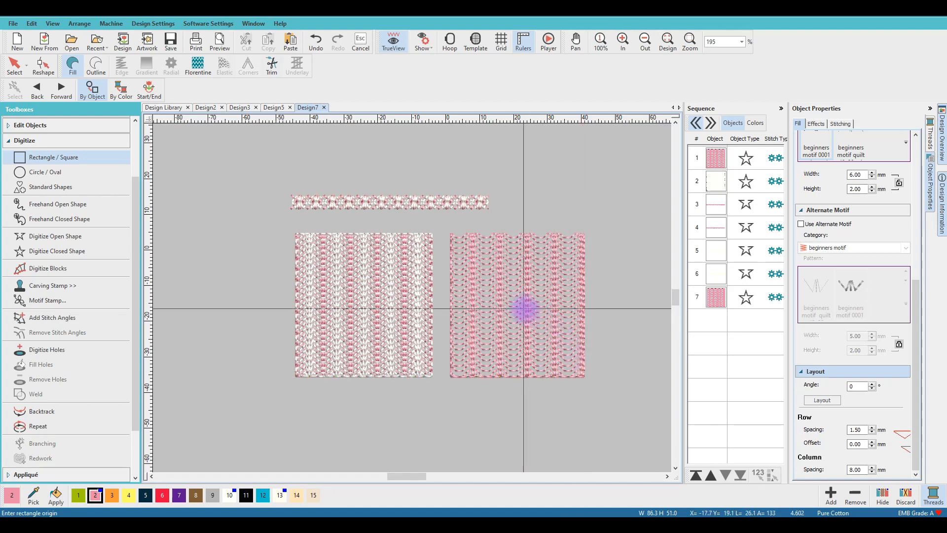
Step: Duplicate the new pink motif-filled rectangle in place and recolor the copy white with color 10
{"action": "scroll", "coordinate": [524, 308], "scroll_direction": "up", "scroll_amount": 2}
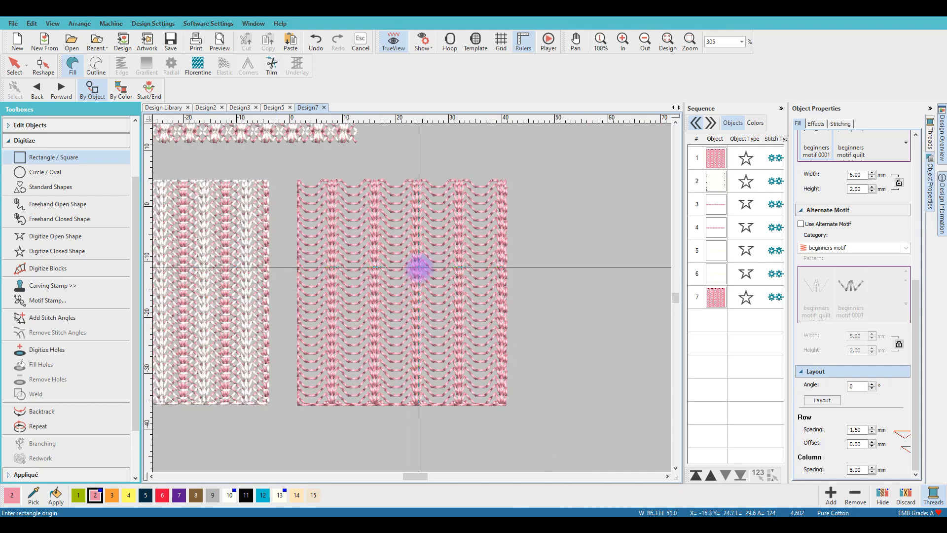
{"action": "scroll", "coordinate": [419, 267], "scroll_direction": "down", "scroll_amount": 1}
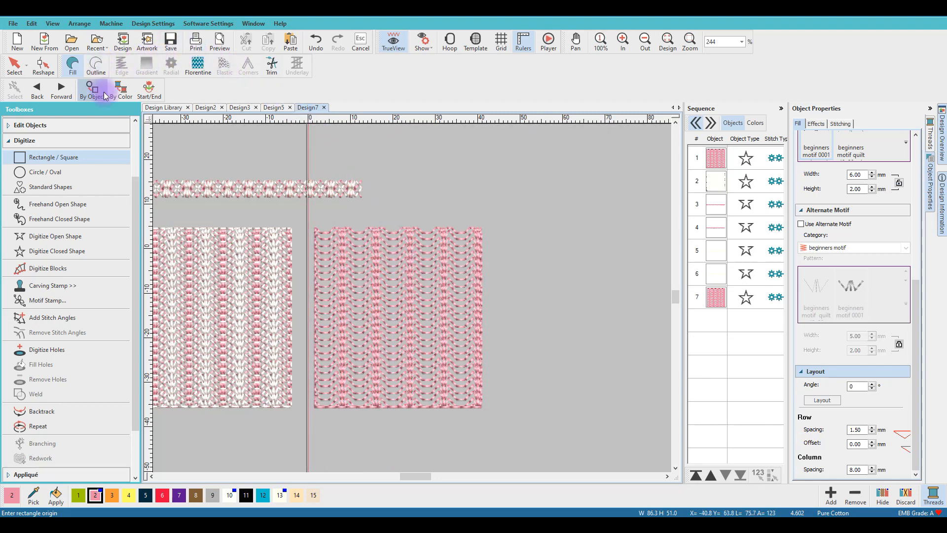
{"action": "left_click", "coordinate": [14, 67]}
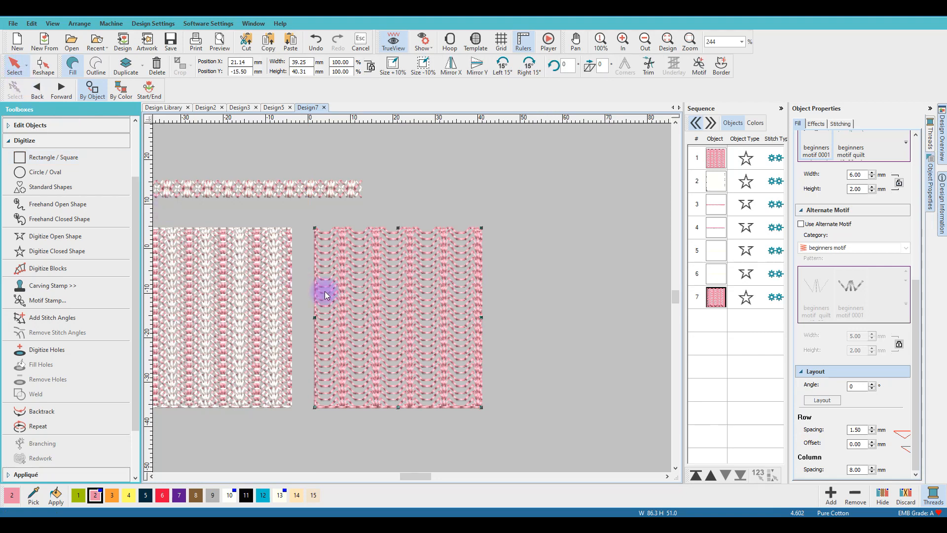
{"action": "left_click", "coordinate": [124, 68]}
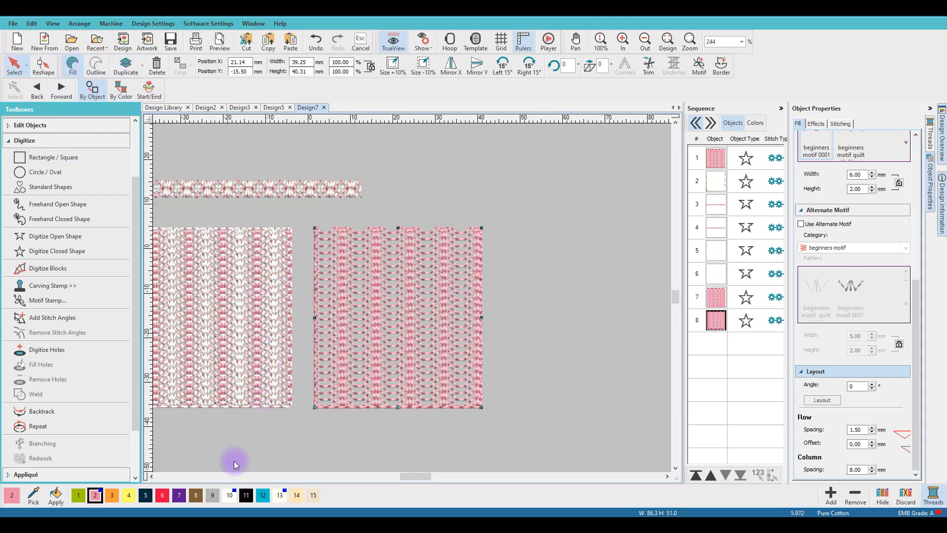
{"action": "left_click", "coordinate": [230, 495]}
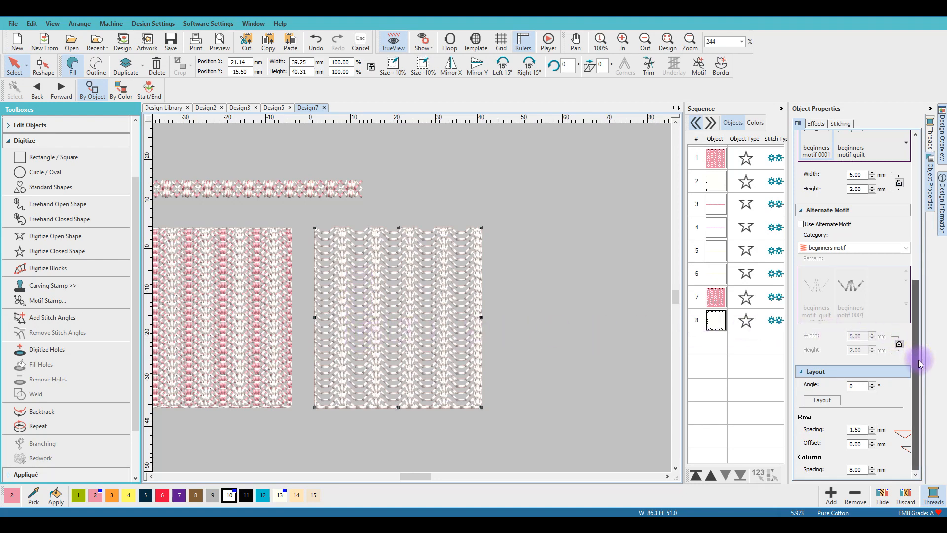
Step: Open the white copy's motif layout and shift the guide motif about 4 mm left and slightly up, midway between the existing columns
{"action": "left_click", "coordinate": [820, 401]}
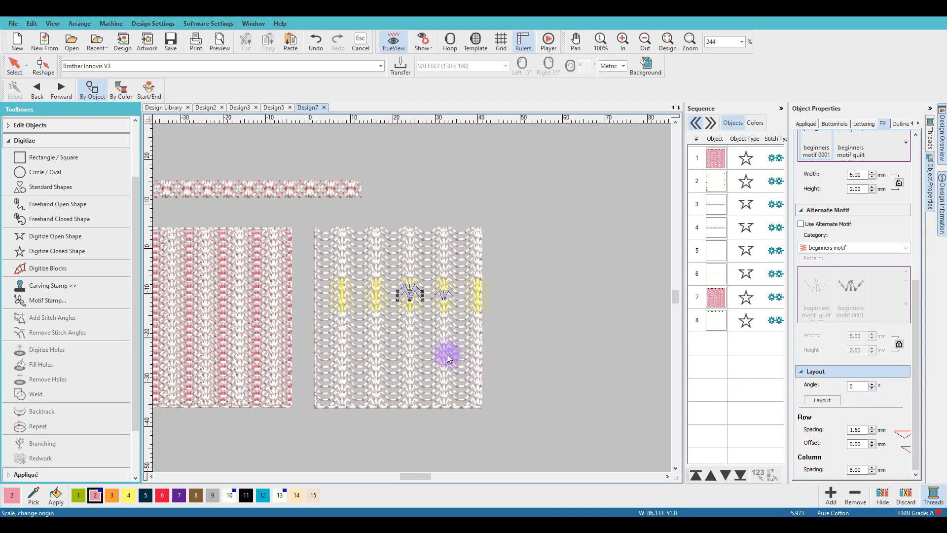
{"action": "scroll", "coordinate": [416, 293], "scroll_direction": "up", "scroll_amount": 8}
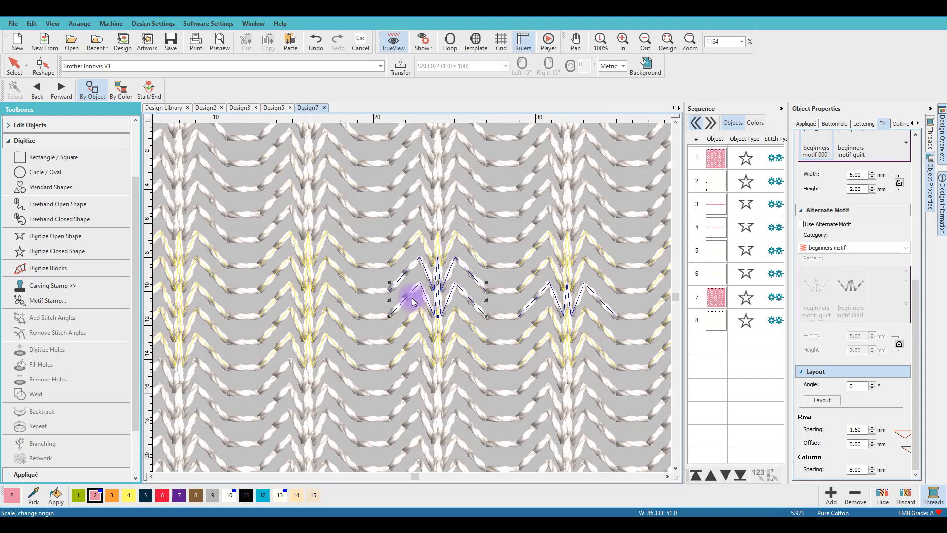
{"action": "scroll", "coordinate": [439, 294], "scroll_direction": "down", "scroll_amount": 1}
{"action": "left_click_drag", "start_coordinate": [439, 295], "coordinate": [375, 290]}
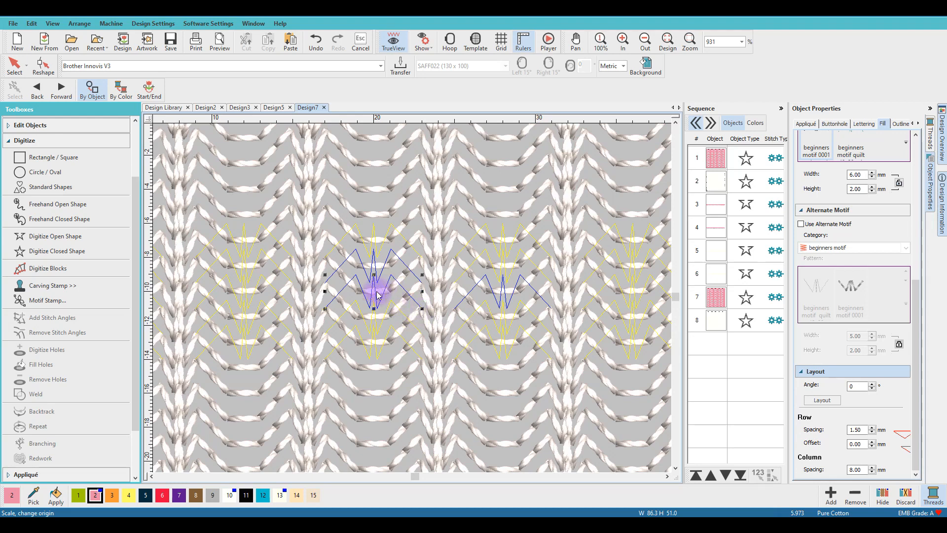
Step: Fine-tune the white copy's guide motif with small sideways nudges to center it between the columns, and apply the layout
{"action": "left_click_drag", "start_coordinate": [375, 291], "coordinate": [372, 291]}
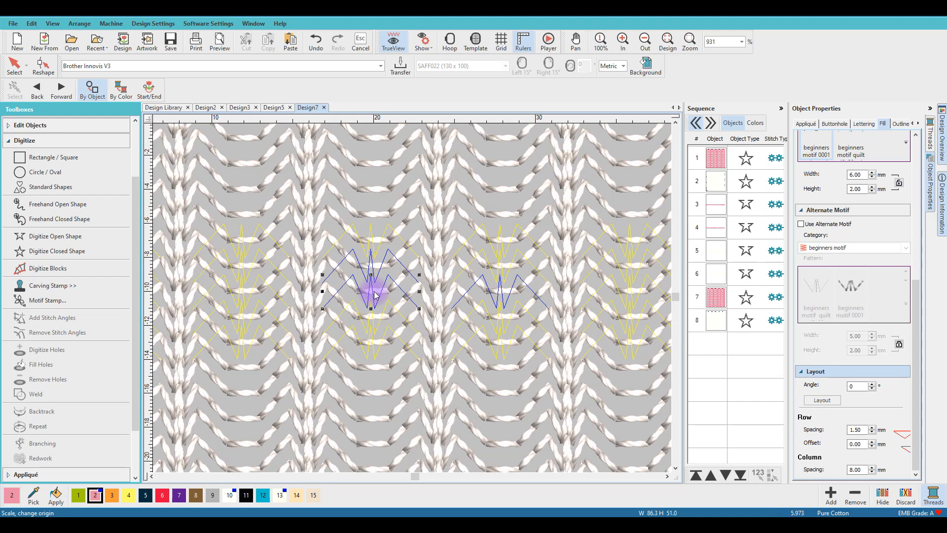
{"action": "left_click_drag", "start_coordinate": [375, 291], "coordinate": [378, 295]}
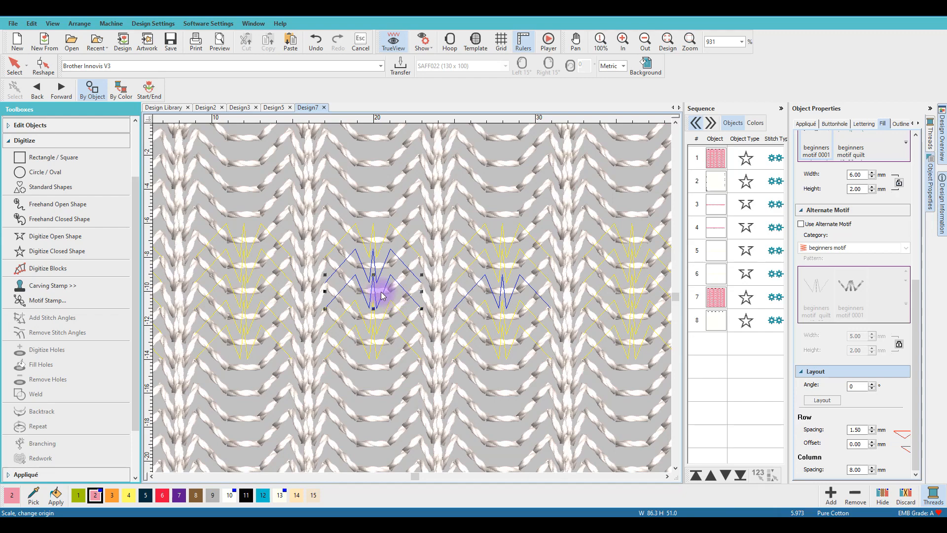
{"action": "key", "text": "Escape"}
{"action": "scroll", "coordinate": [380, 291], "scroll_direction": "down", "scroll_amount": 3}
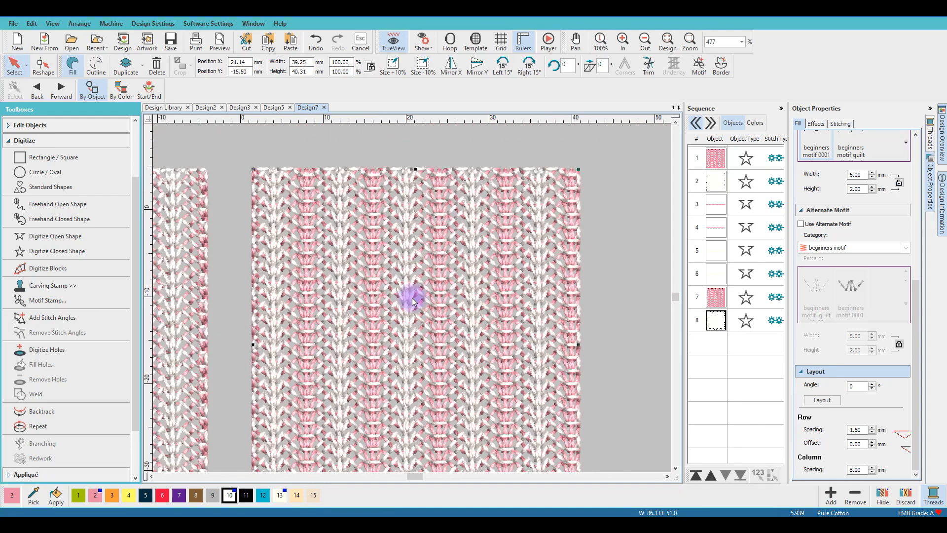
{"action": "scroll", "coordinate": [413, 297], "scroll_direction": "down", "scroll_amount": 1}
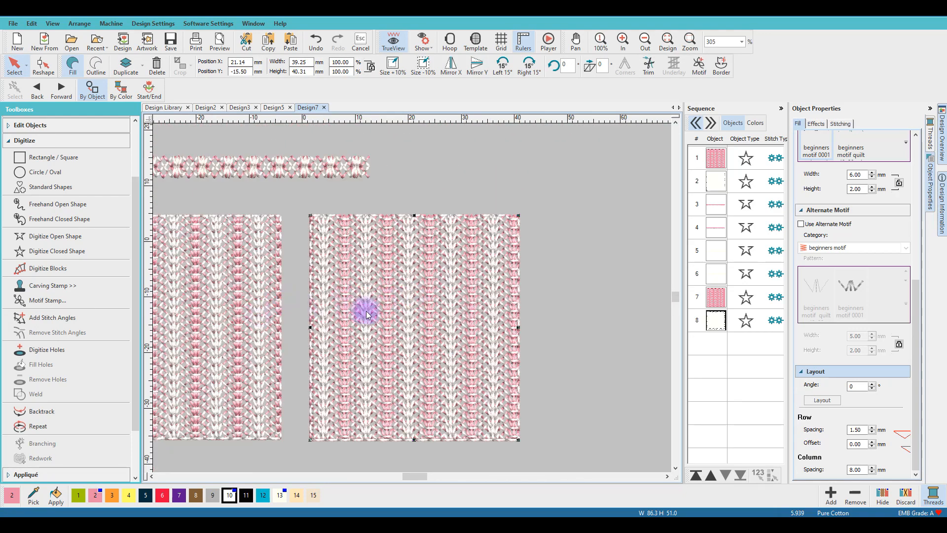
Step: Digitize a horizontal open line about 58 mm long above the two-color strip, in pink with the Motif outline stitch and beginners motif 0001
{"action": "scroll", "coordinate": [367, 312], "scroll_direction": "down", "scroll_amount": 1}
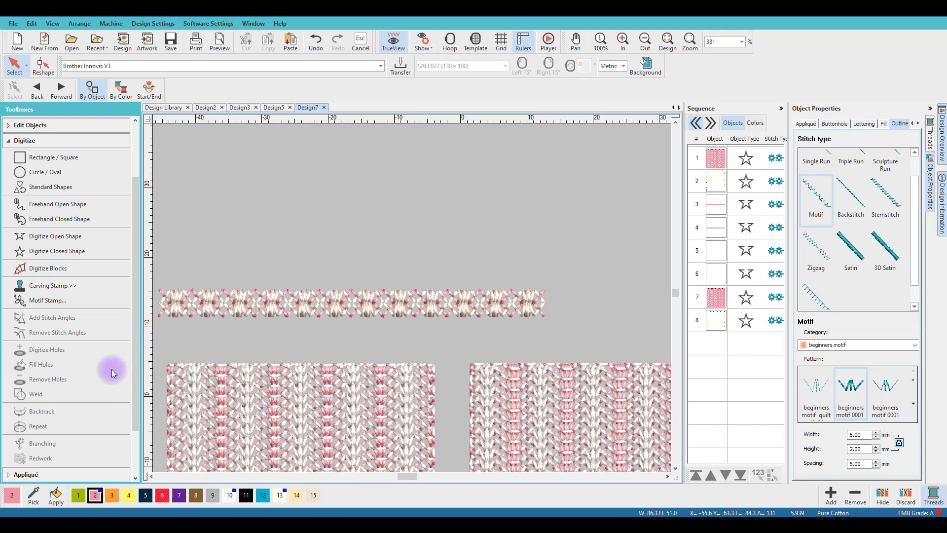
{"action": "left_click", "coordinate": [56, 204]}
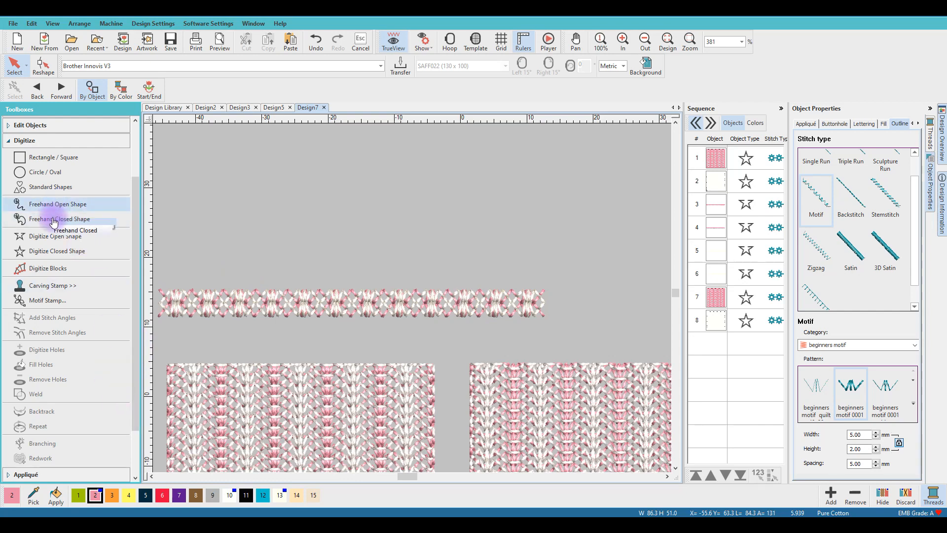
{"action": "left_click", "coordinate": [55, 235]}
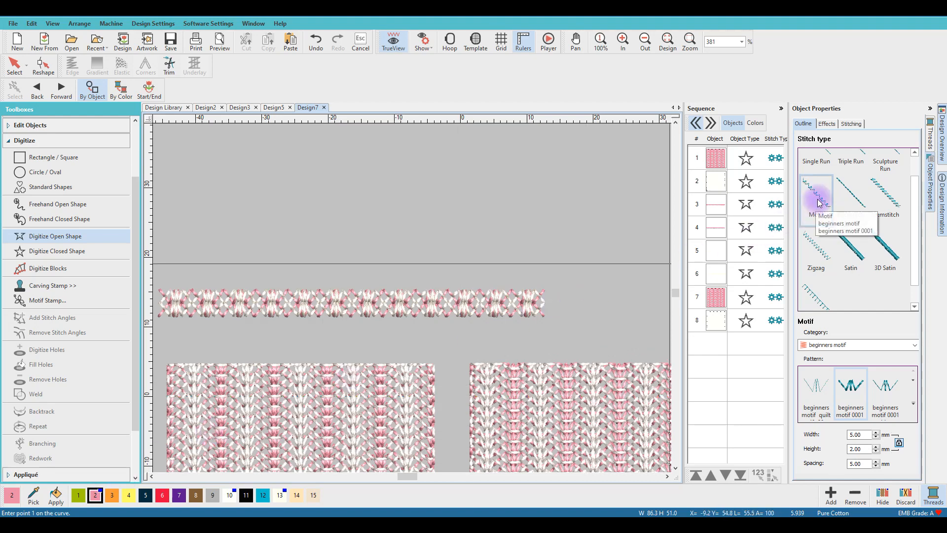
{"action": "left_click", "coordinate": [851, 390]}
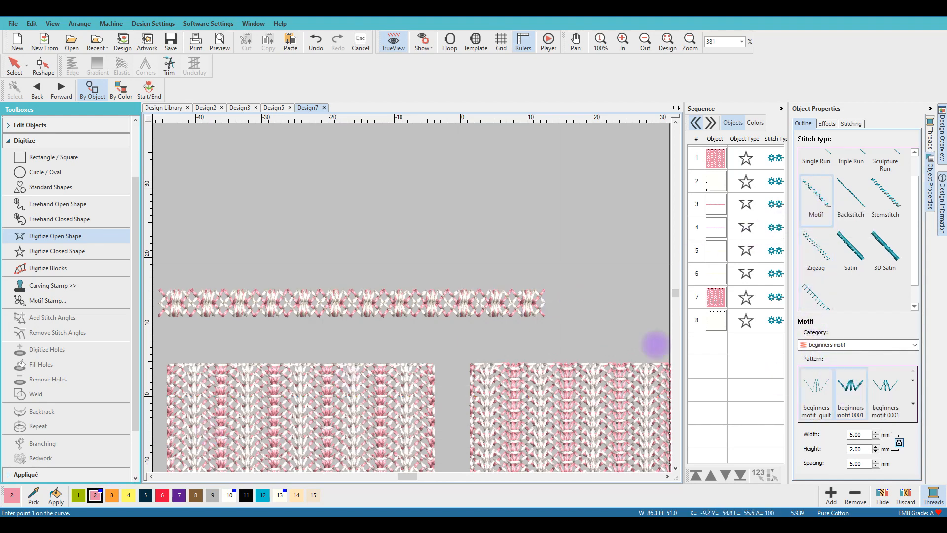
{"action": "left_click", "coordinate": [161, 254]}
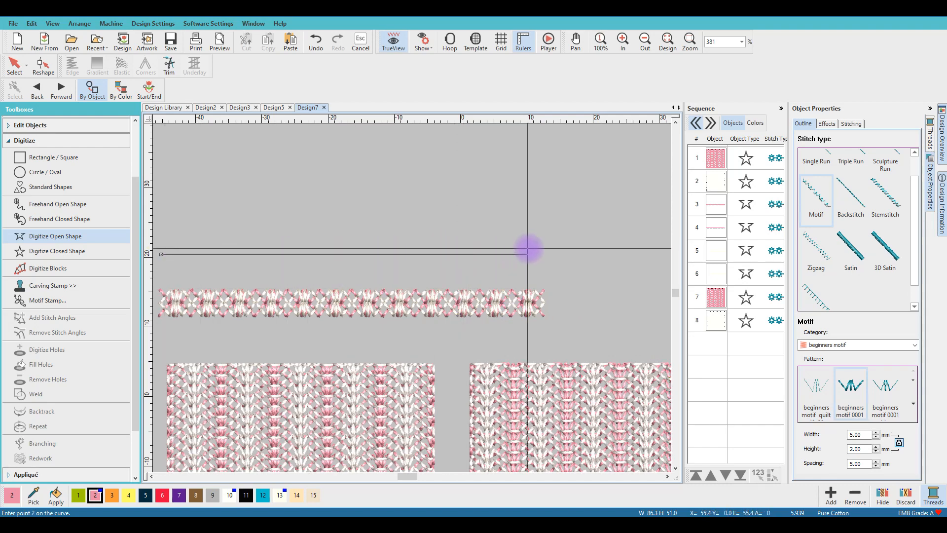
{"action": "left_click", "coordinate": [544, 254]}
{"action": "key", "text": "Return"}
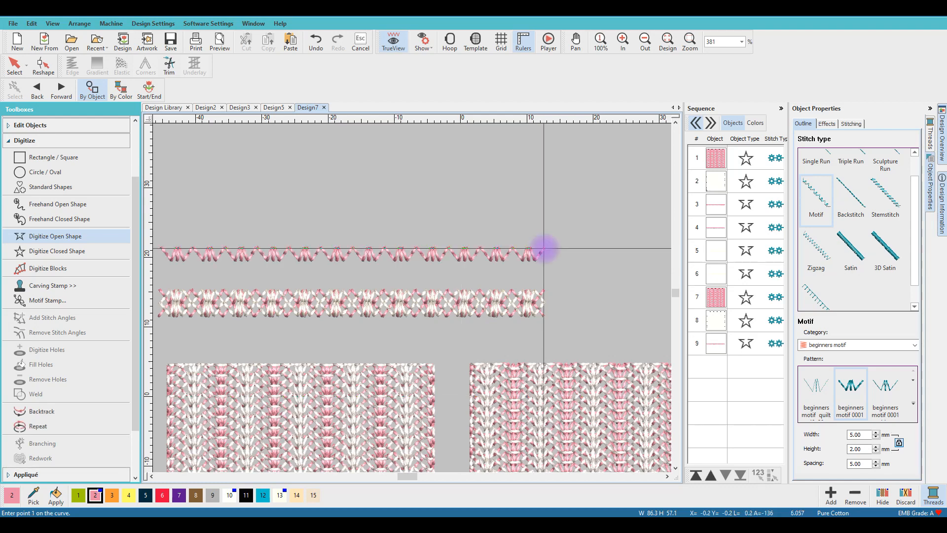
Step: Copy the new pink motif line about 2 mm below the original and flip the copy vertically to form a mirrored pair
{"action": "left_click", "coordinate": [14, 65]}
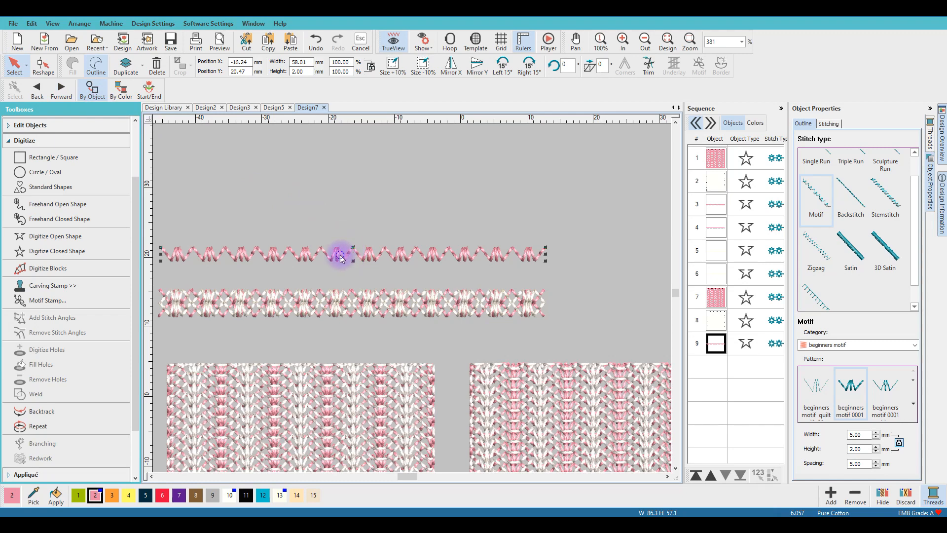
{"action": "left_click_drag", "start_coordinate": [340, 256], "coordinate": [339, 268]}
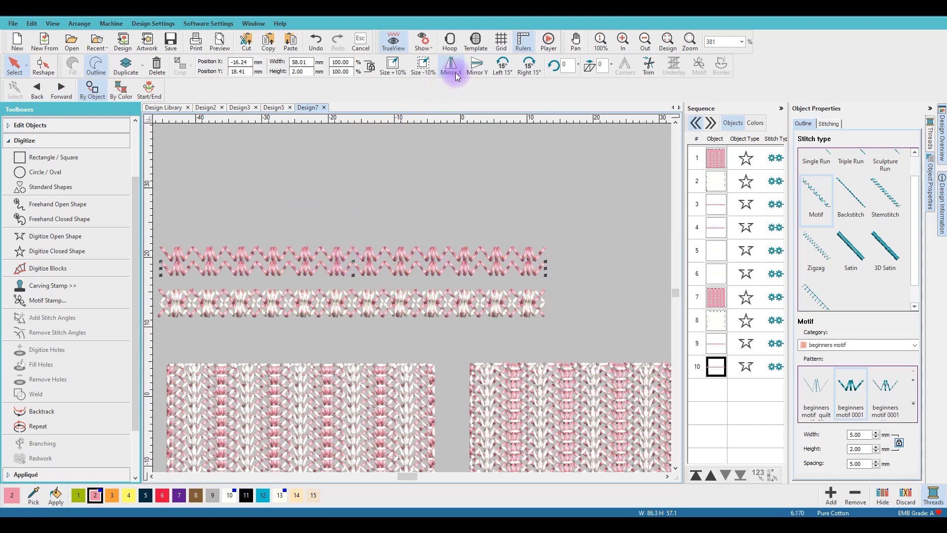
{"action": "left_click", "coordinate": [476, 66]}
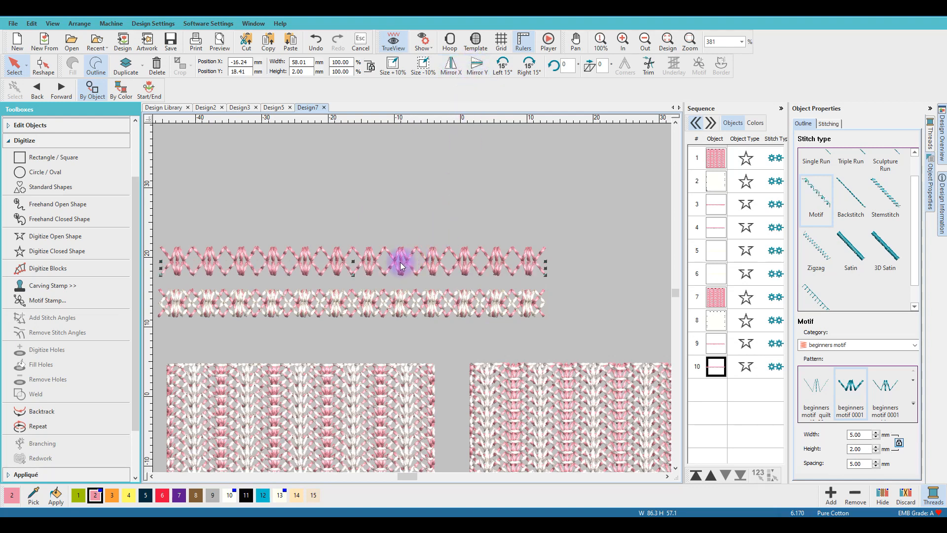
Step: Duplicate the top pink mirrored motif pair, recolor the copy white with color 10, and move it about 5.5 mm above the original
{"action": "scroll", "coordinate": [394, 261], "scroll_direction": "down", "scroll_amount": 1}
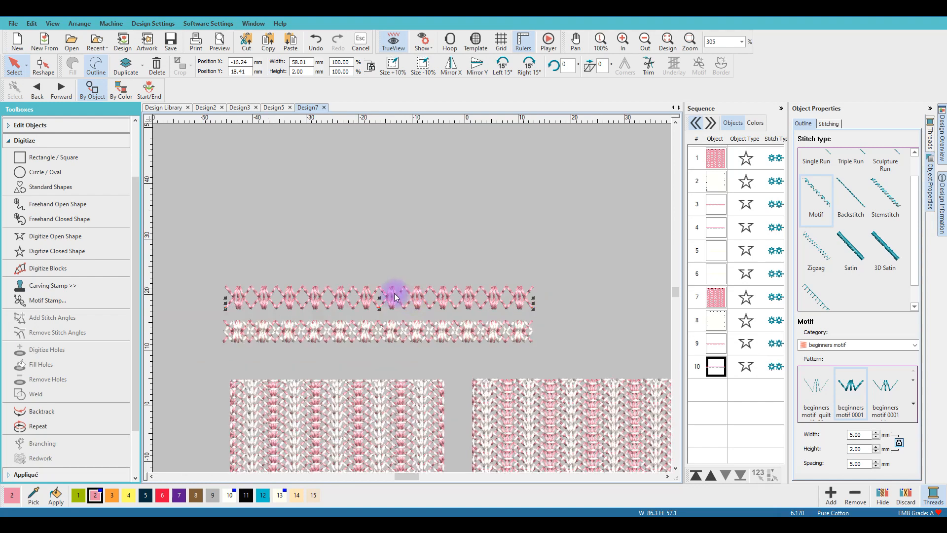
{"action": "left_click_drag", "start_coordinate": [198, 266], "coordinate": [550, 315]}
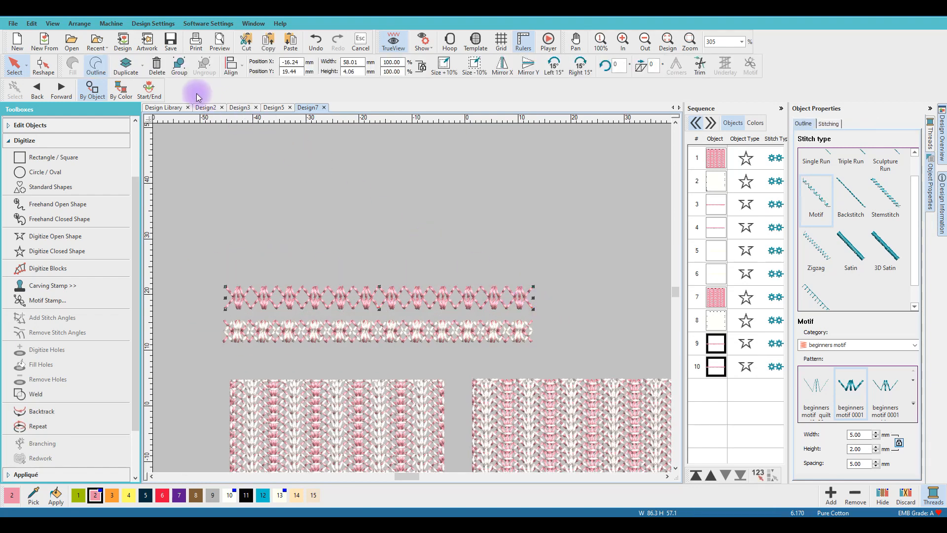
{"action": "left_click", "coordinate": [126, 64]}
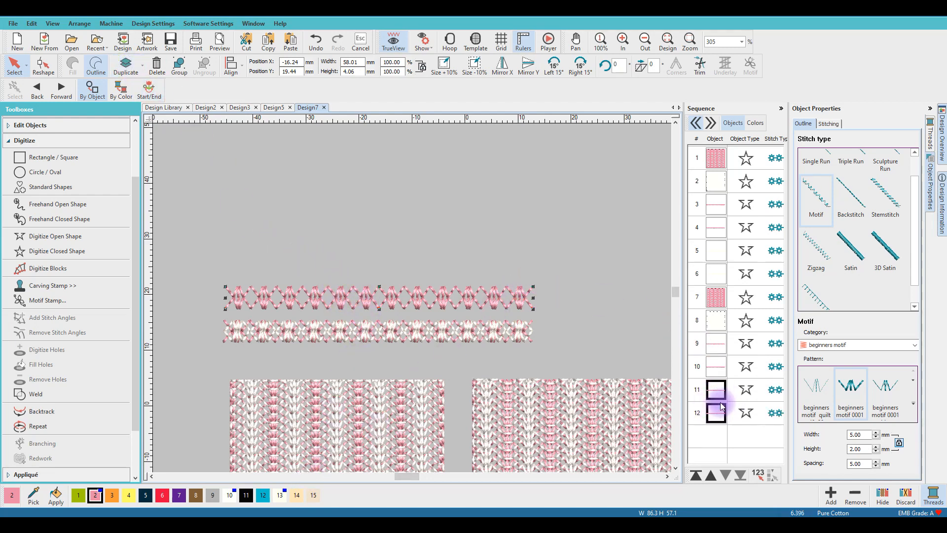
{"action": "left_click", "coordinate": [230, 495]}
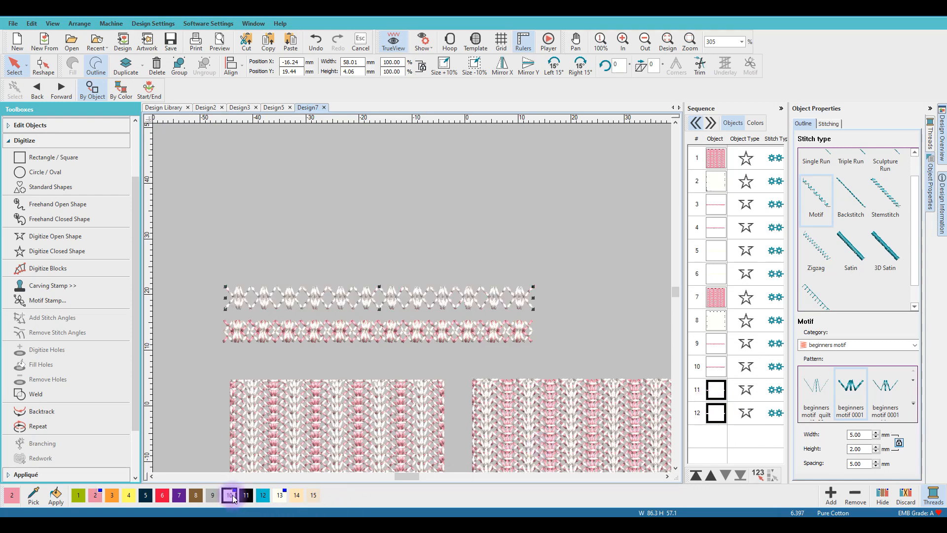
{"action": "left_click_drag", "start_coordinate": [493, 294], "coordinate": [492, 265]}
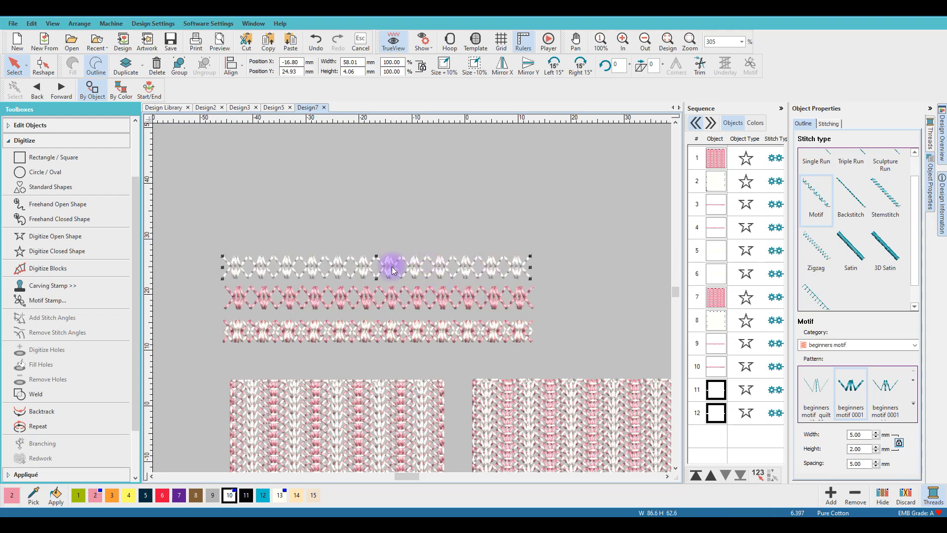
Step: Try overlaying the white pair on the pink pair with a sideways offset of about 2.3 mm, and undo the move
{"action": "left_click_drag", "start_coordinate": [389, 270], "coordinate": [406, 301]}
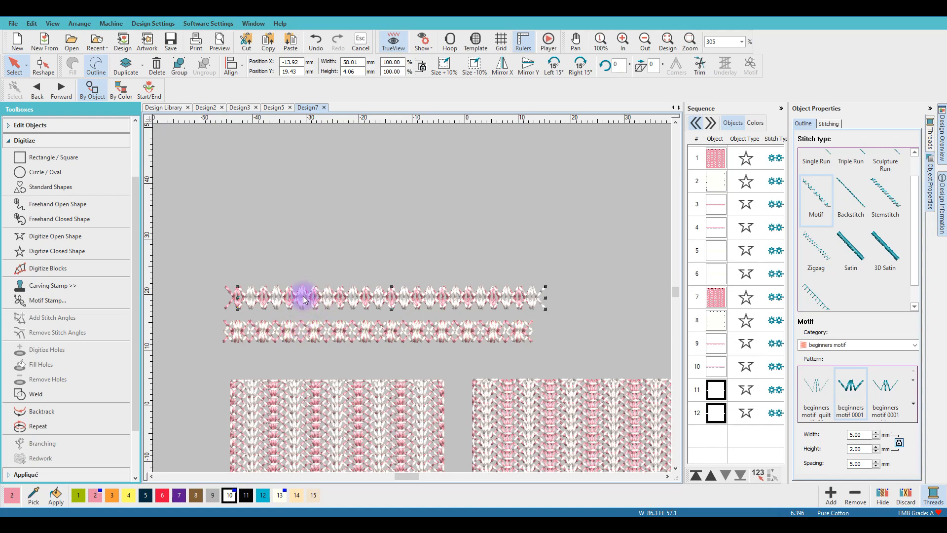
{"action": "left_click", "coordinate": [314, 37]}
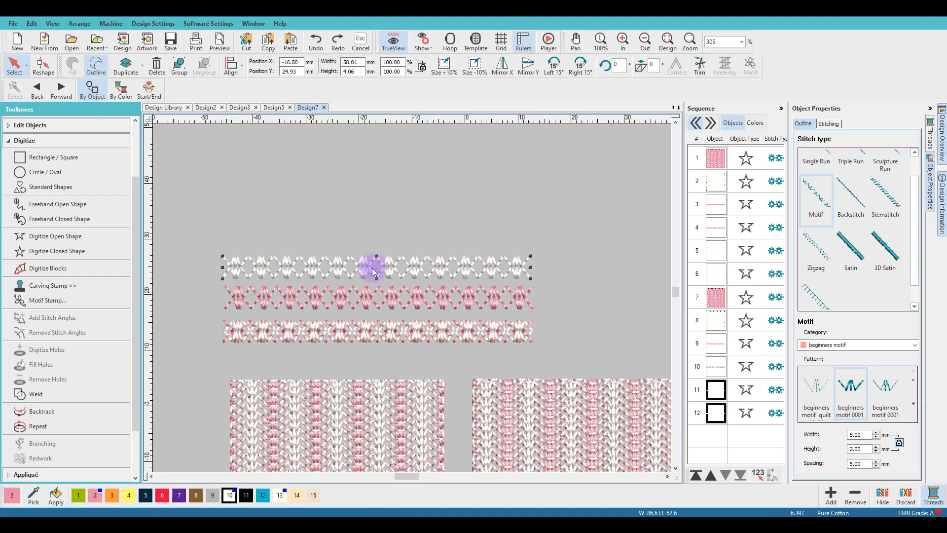
Step: Raise the white lines and swap their vertical order, placing the flipped line above the other in a pair about 4 mm high
{"action": "left_click_drag", "start_coordinate": [363, 262], "coordinate": [365, 253]}
{"action": "mouse_move", "coordinate": [365, 244]}
{"action": "left_mouse_down"}
{"action": "mouse_move", "coordinate": [376, 235]}
{"action": "mouse_move", "coordinate": [363, 245]}
{"action": "left_mouse_up"}
{"action": "left_click", "coordinate": [387, 222]}
{"action": "left_click", "coordinate": [364, 258]}
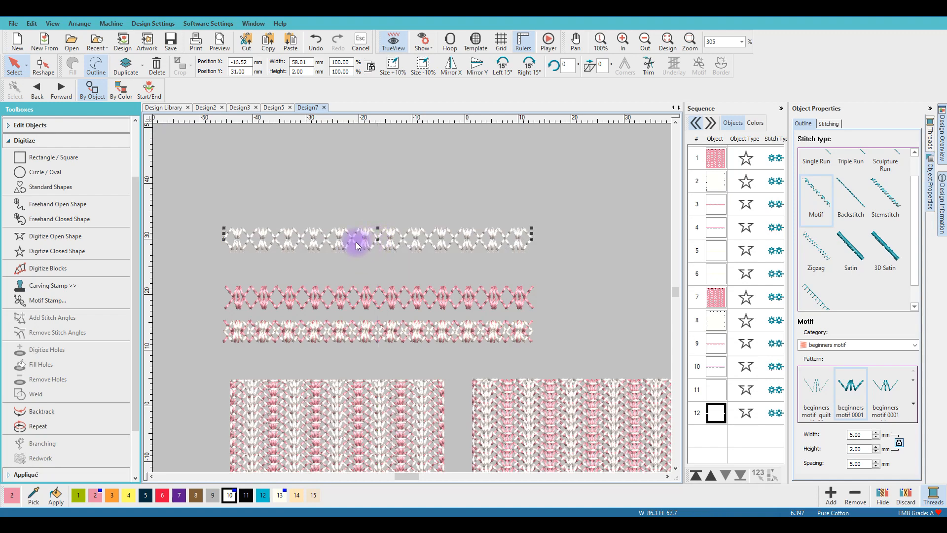
{"action": "left_click", "coordinate": [394, 211]}
Step: Move both rearranged white lines straight down onto the pink pair, horizontally aligned with it at X -16.24 mm
{"action": "left_click_drag", "start_coordinate": [203, 205], "coordinate": [546, 264]}
{"action": "left_click_drag", "start_coordinate": [387, 237], "coordinate": [392, 299]}
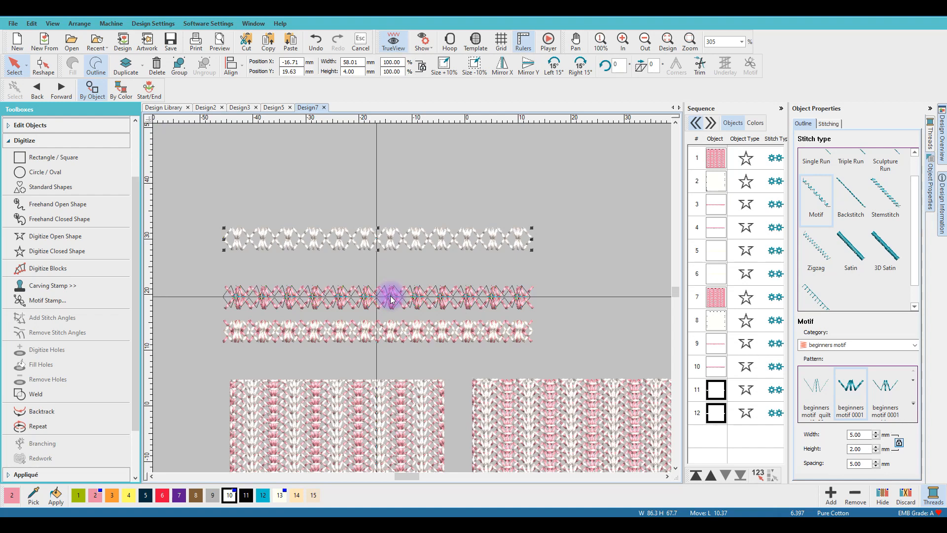
{"action": "left_click_drag", "start_coordinate": [392, 299], "coordinate": [393, 297]}
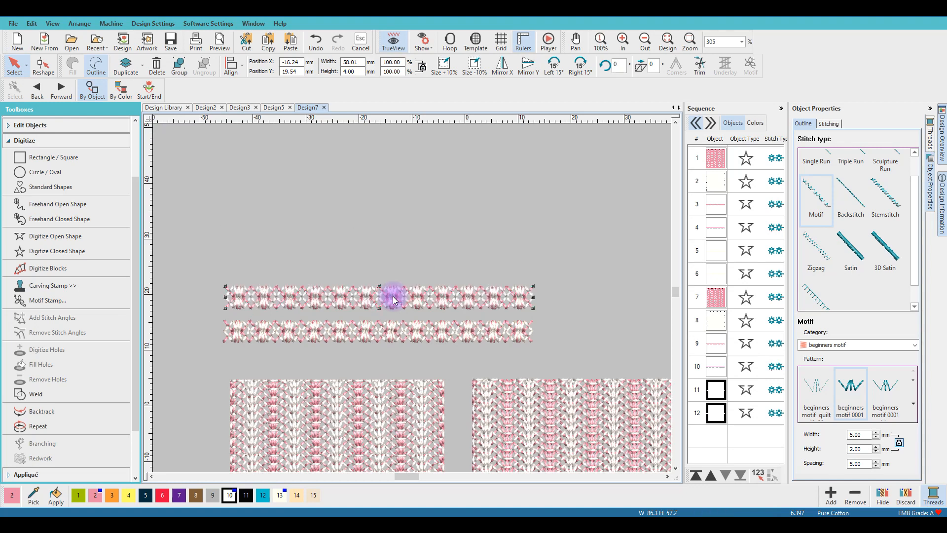
{"action": "left_click", "coordinate": [393, 230]}
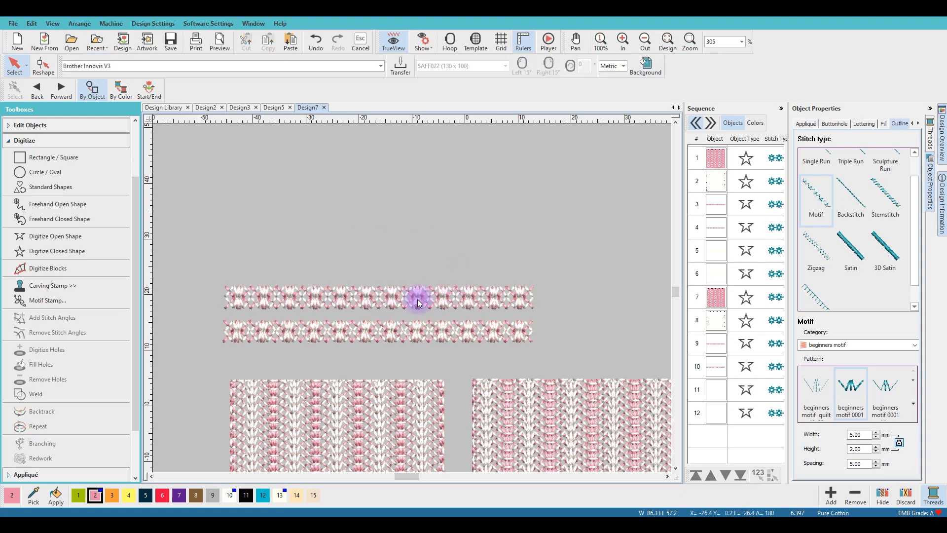
Step: Check the upper and lower pink lines' stitching direction with Reshape, and mirror the lower pink line horizontally to reverse it
{"action": "left_click", "coordinate": [717, 341]}
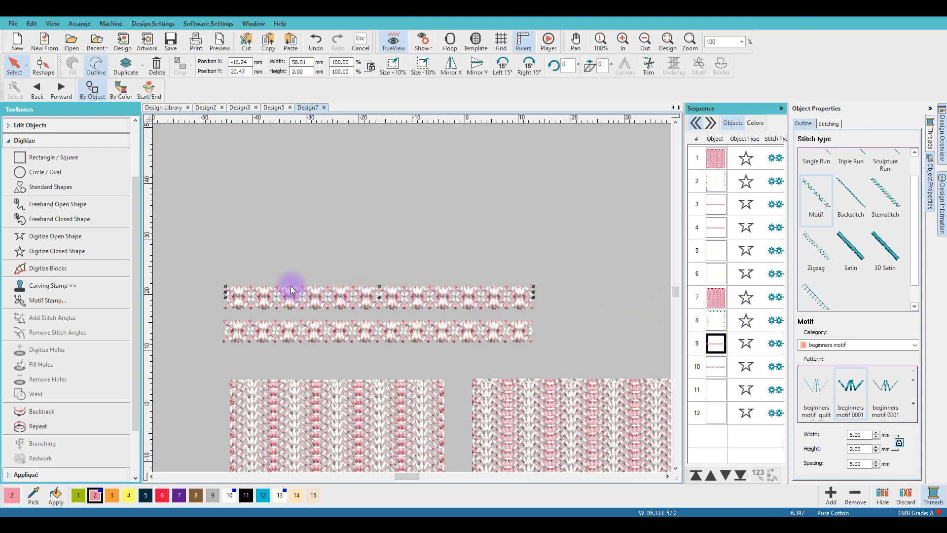
{"action": "left_click", "coordinate": [50, 72]}
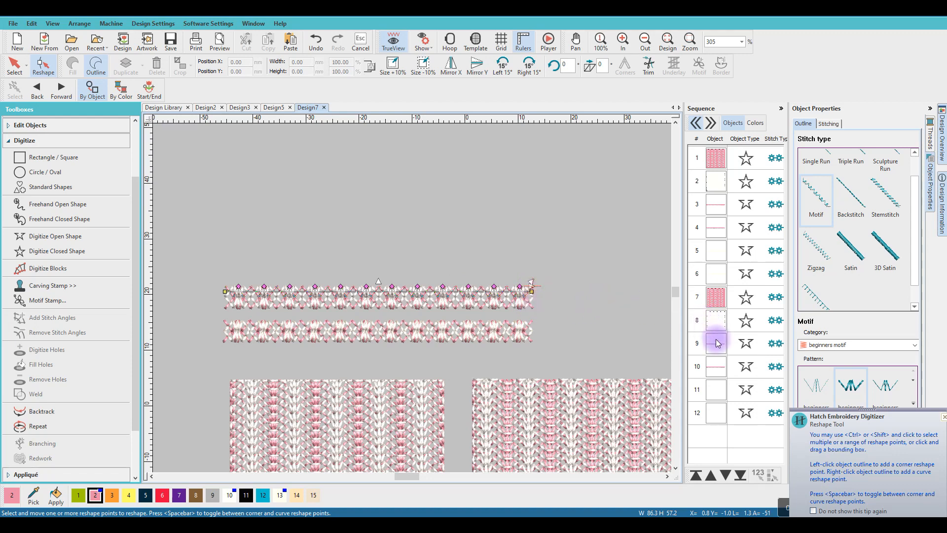
{"action": "left_click", "coordinate": [714, 368]}
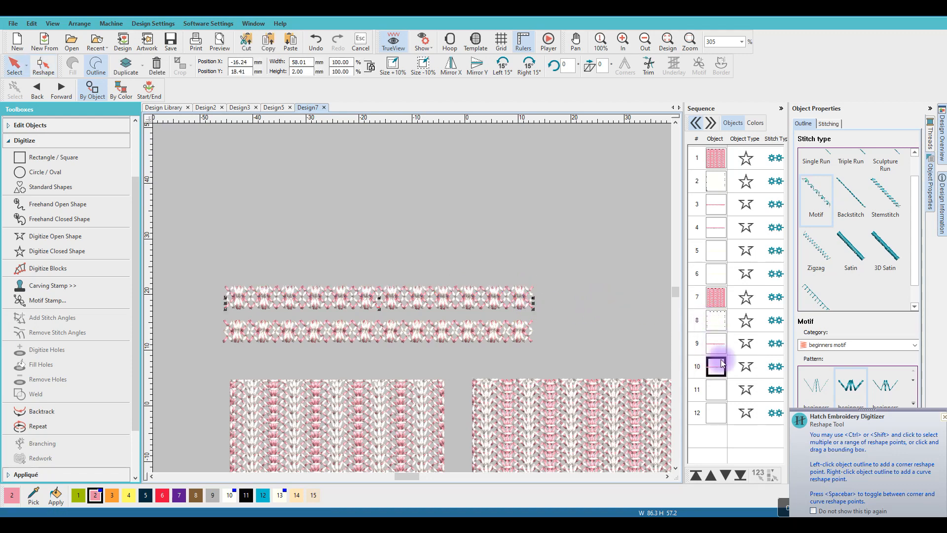
{"action": "left_click", "coordinate": [48, 69]}
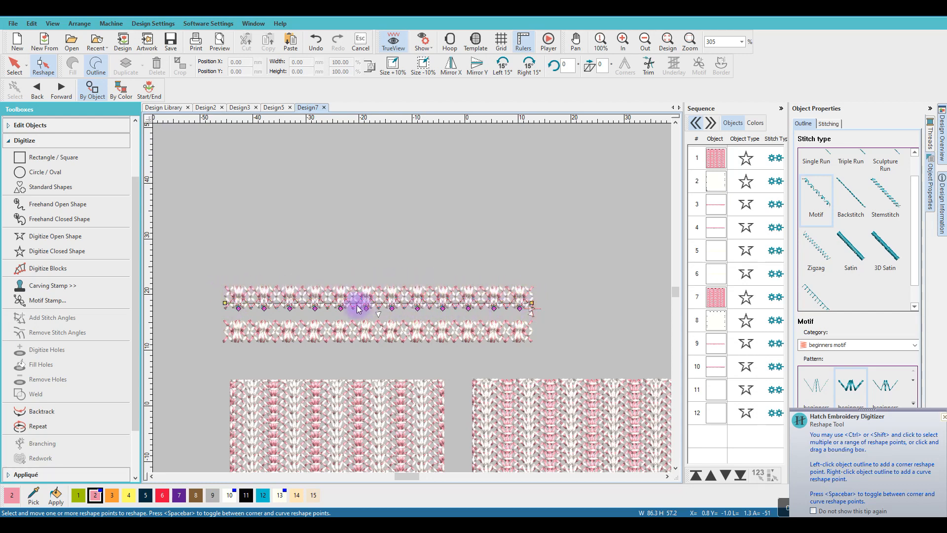
{"action": "left_click", "coordinate": [454, 69]}
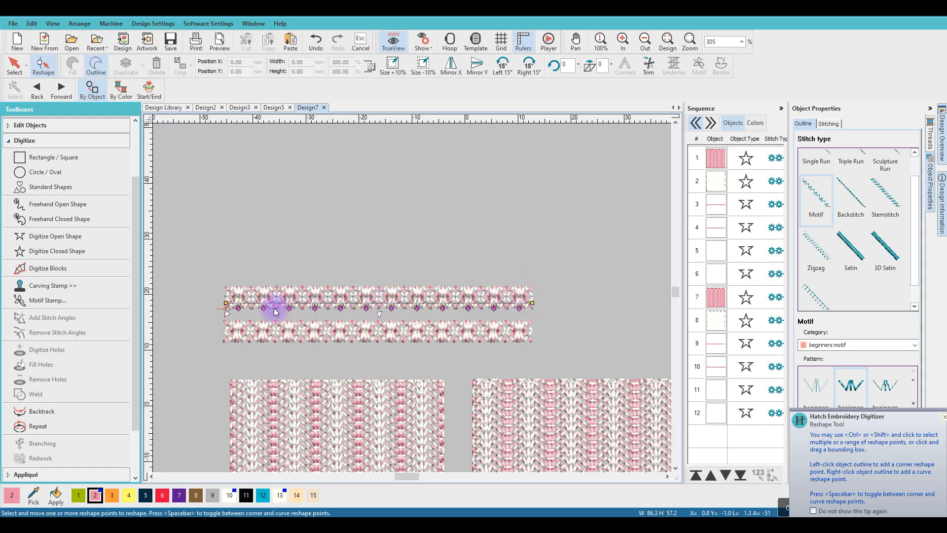
Step: Compare the two white lines' stitching direction with Reshape, and mirror the lower white line horizontally to reverse it
{"action": "left_click", "coordinate": [716, 388]}
{"action": "left_click", "coordinate": [240, 291]}
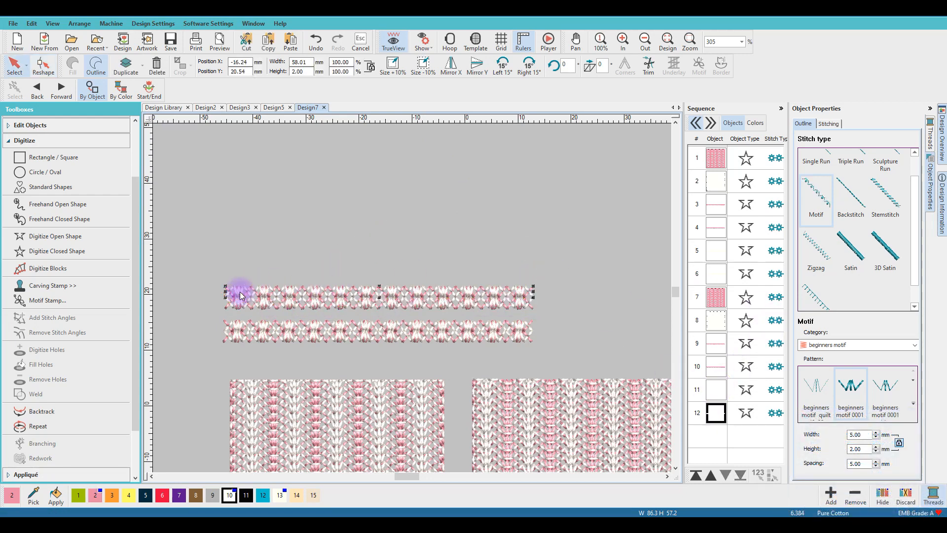
{"action": "left_click", "coordinate": [44, 66]}
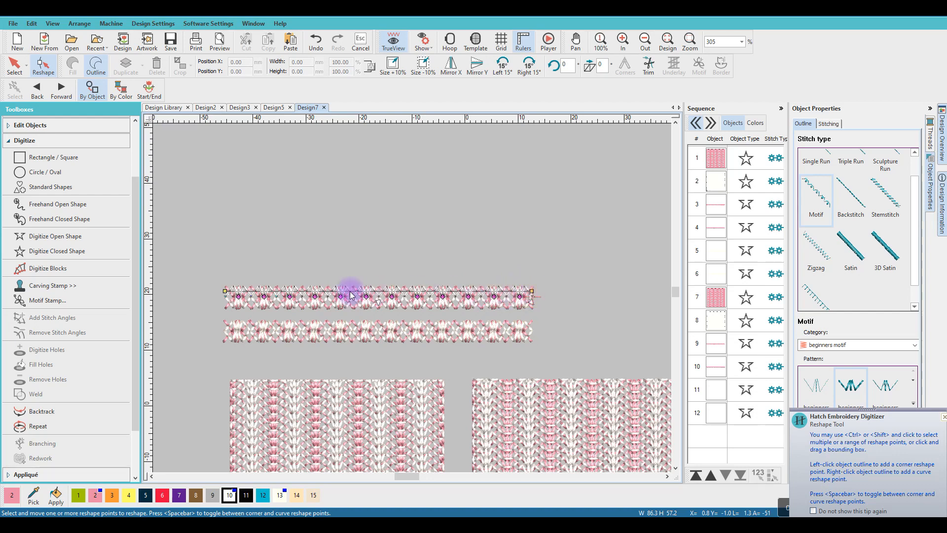
{"action": "left_click", "coordinate": [241, 304]}
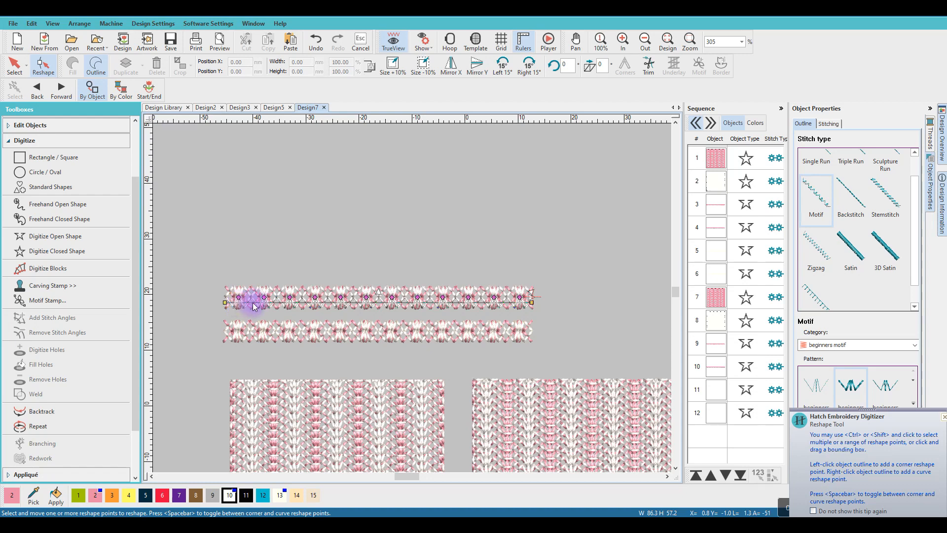
{"action": "left_click", "coordinate": [237, 295]}
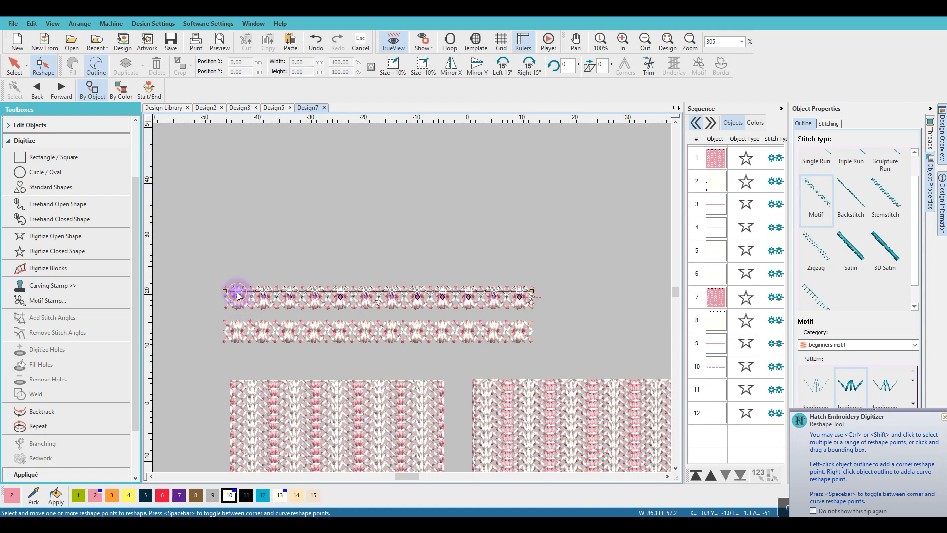
{"action": "left_click", "coordinate": [290, 305]}
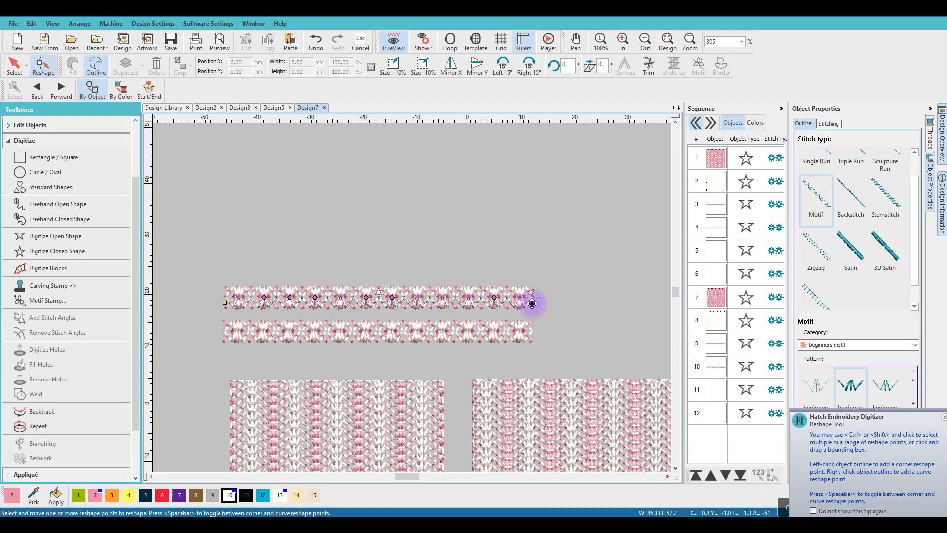
{"action": "left_click", "coordinate": [453, 70]}
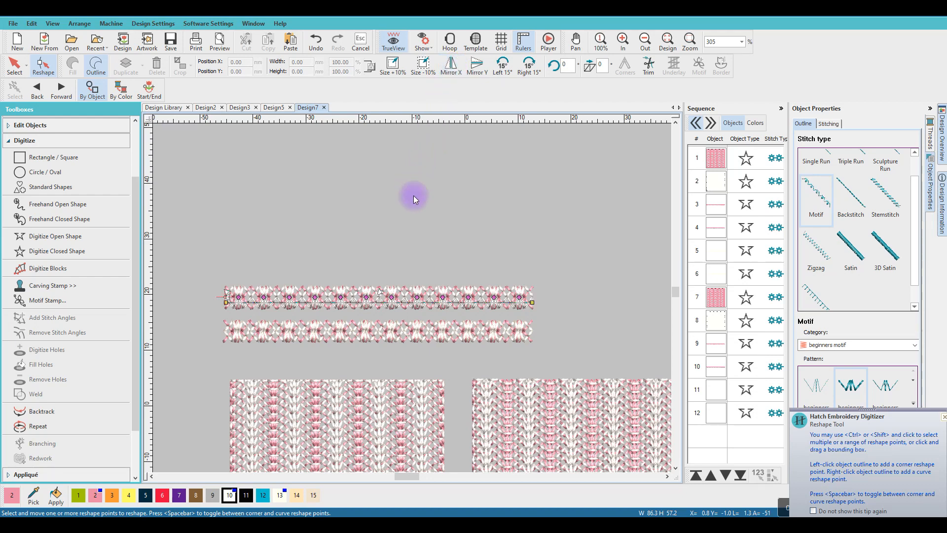
Step: Select all four pink and white lines of the new top strip and move them to the start of the stitching sequence
{"action": "left_click", "coordinate": [17, 74]}
{"action": "left_click", "coordinate": [191, 227]}
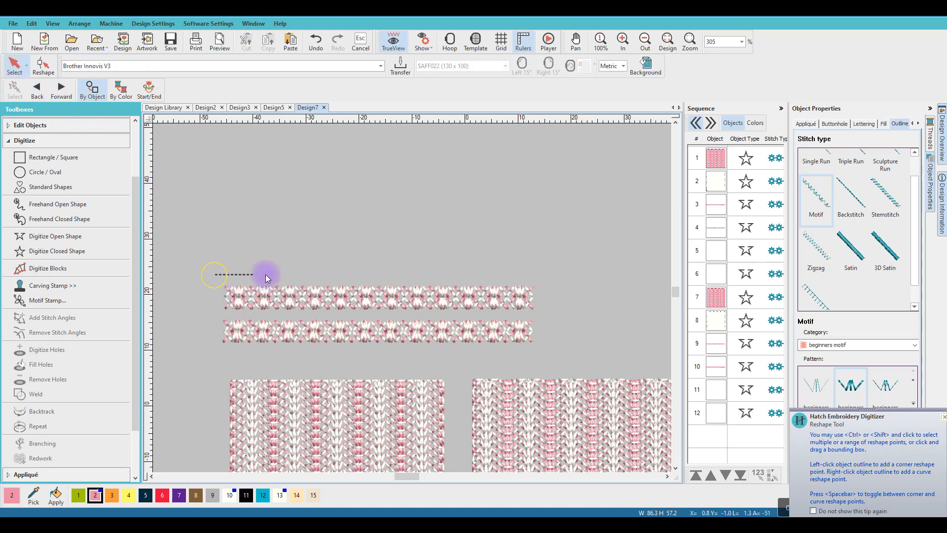
{"action": "left_click_drag", "start_coordinate": [550, 312], "coordinate": [548, 311]}
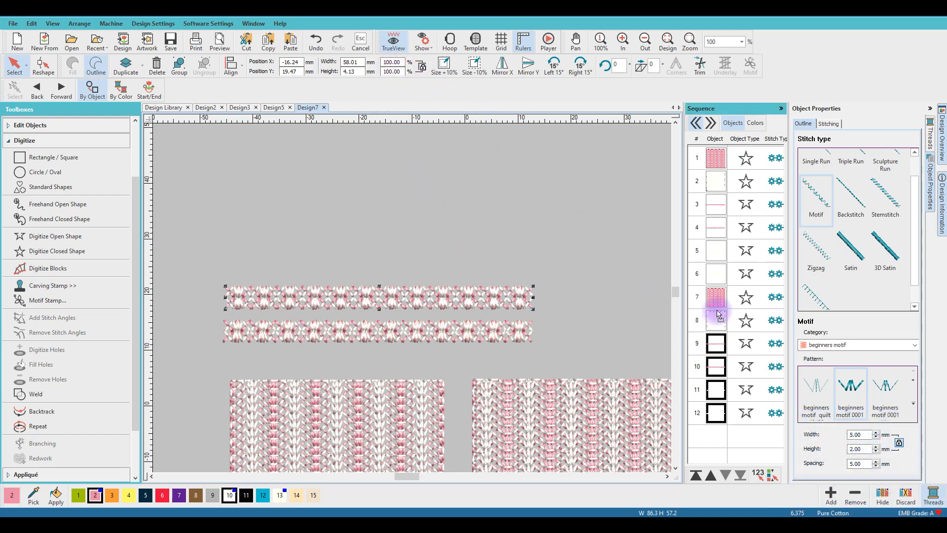
{"action": "left_click_drag", "start_coordinate": [716, 159], "coordinate": [717, 158]}
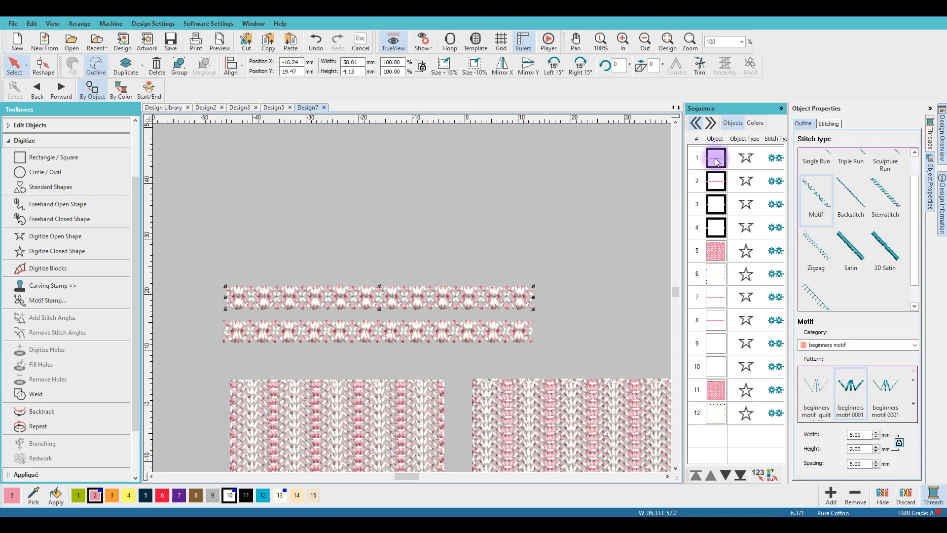
Step: Play the stitch-out simulation of the design and raise the playback speed to about 1860 s/m
{"action": "left_click", "coordinate": [548, 40]}
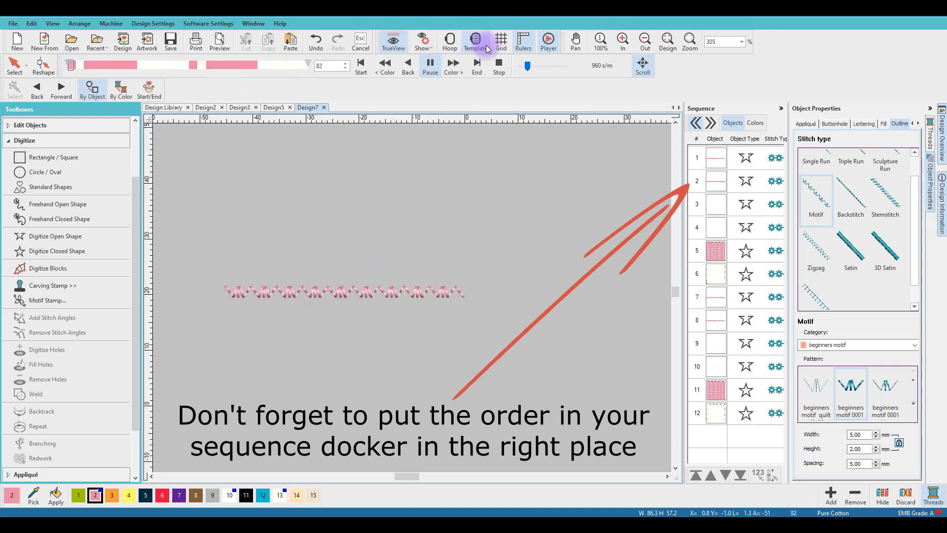
{"action": "left_click", "coordinate": [527, 65]}
{"action": "left_click_drag", "start_coordinate": [528, 64], "coordinate": [533, 64]}
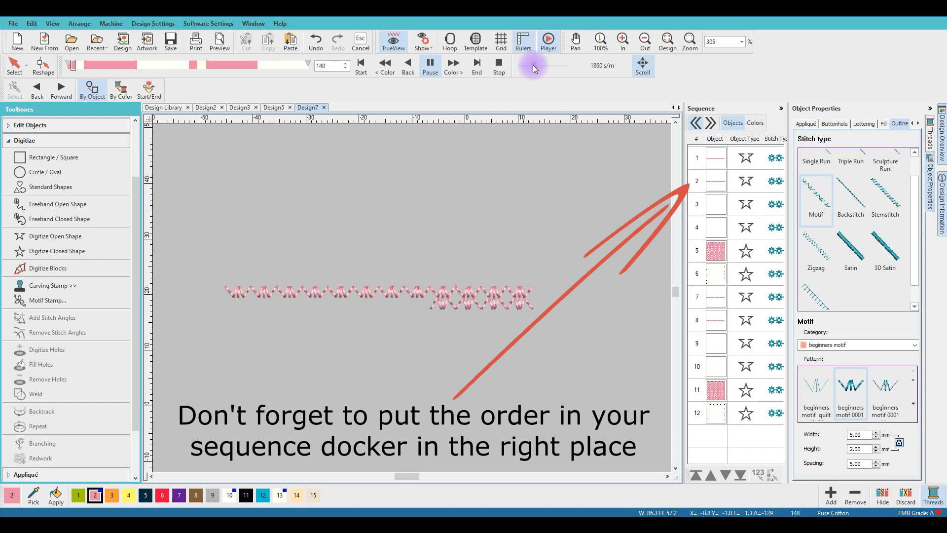